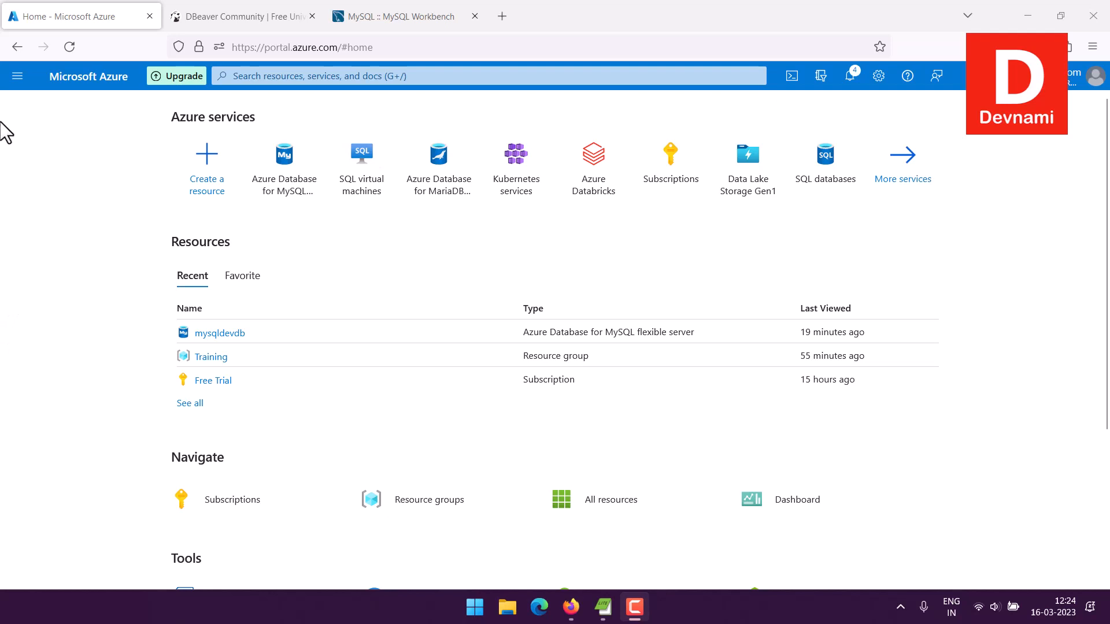
# Open Azure Database for MySQL servers from the Databases category of all services and bring up the deployment options for a new server.
pyautogui.click(270, 78)
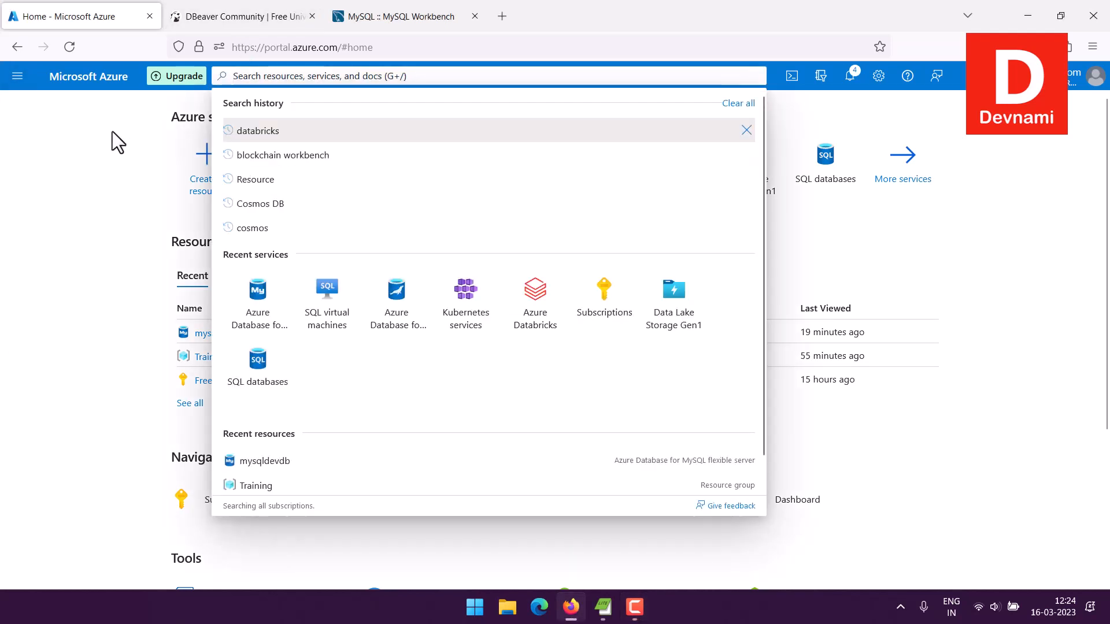
pyautogui.click(17, 81)
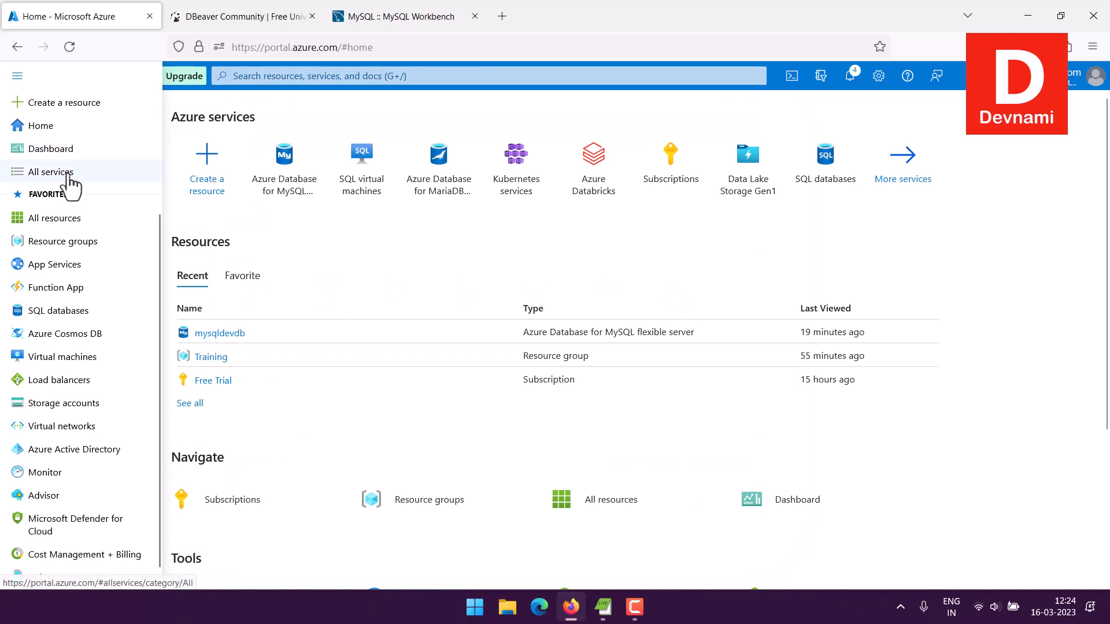
pyautogui.click(61, 173)
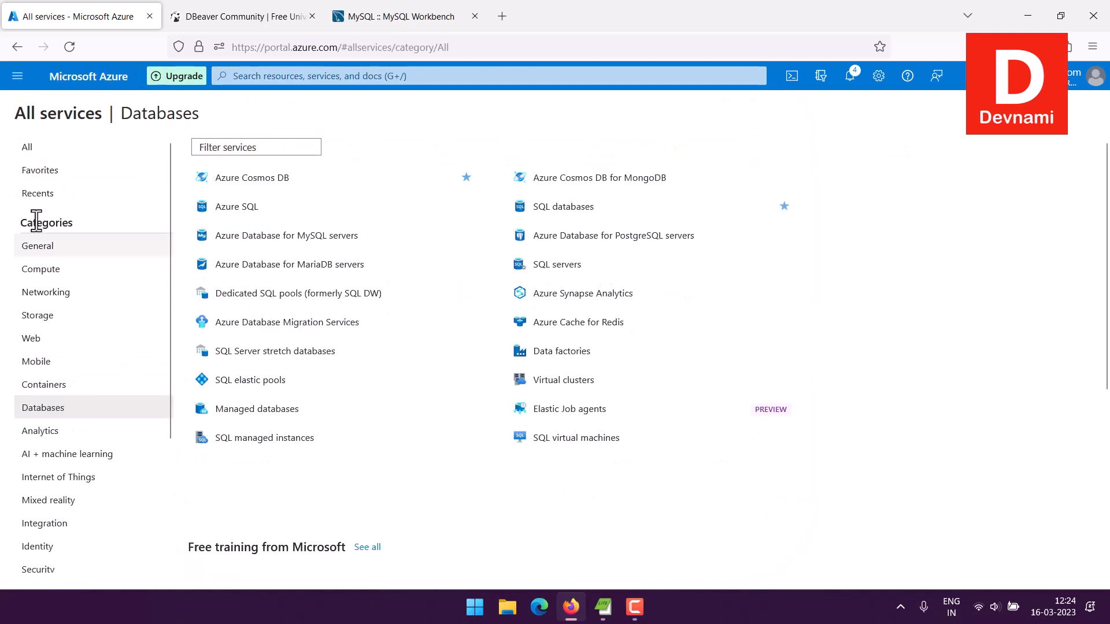
pyautogui.click(45, 409)
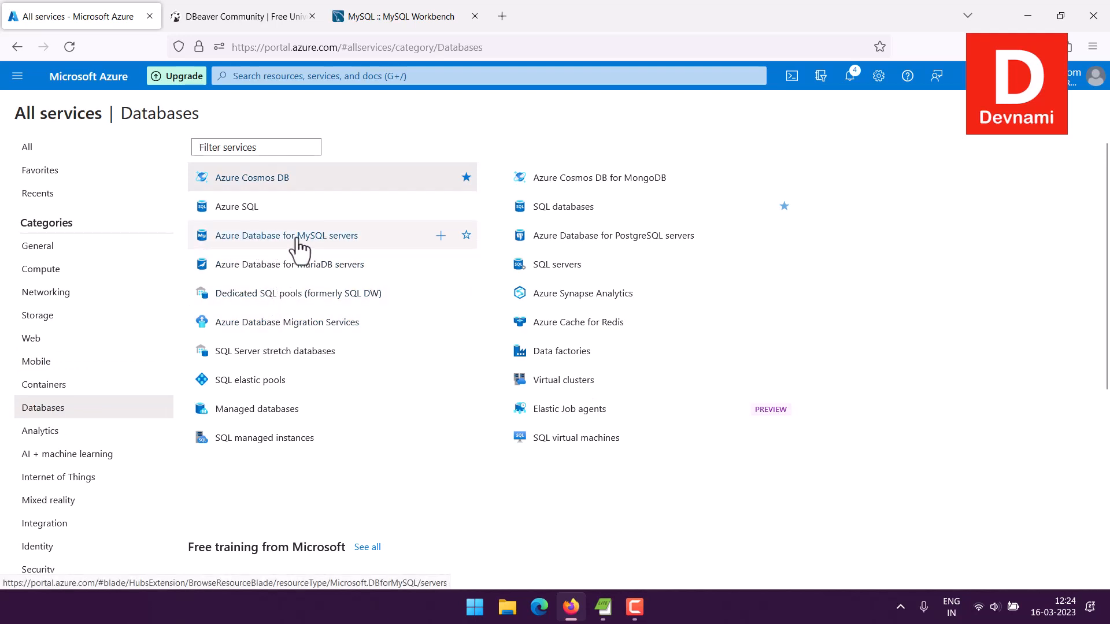
pyautogui.click(347, 235)
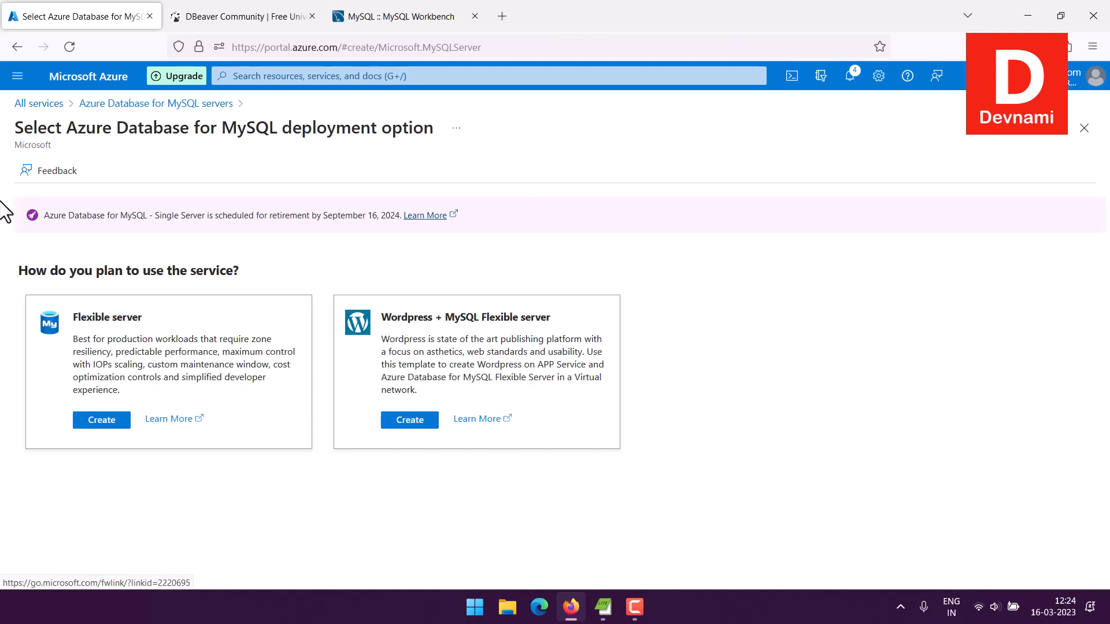
# Read the Flexible server deployment description and start creating a flexible server.
pyautogui.moveTo(114, 330); pyautogui.dragTo(233, 394)
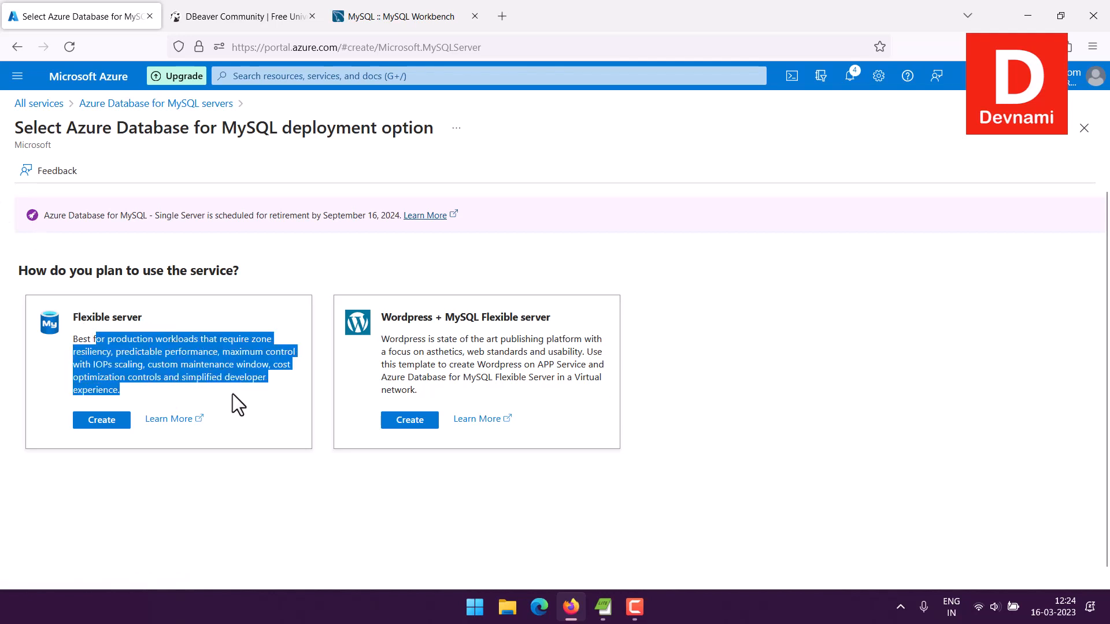
pyautogui.click(234, 394)
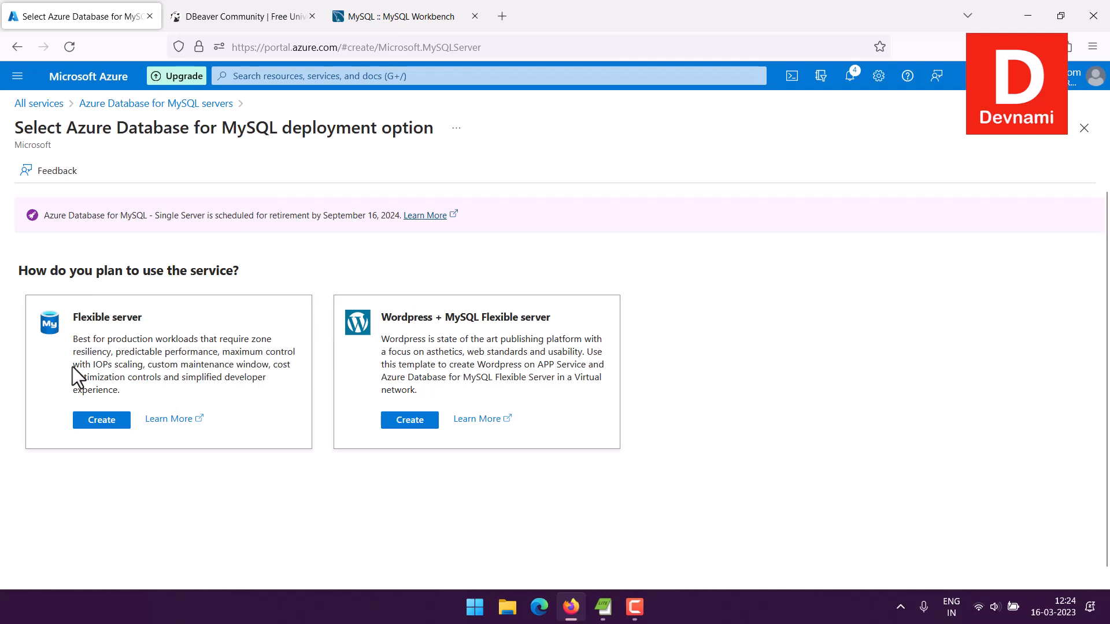
pyautogui.moveTo(81, 317); pyautogui.dragTo(164, 327)
pyautogui.click(164, 325)
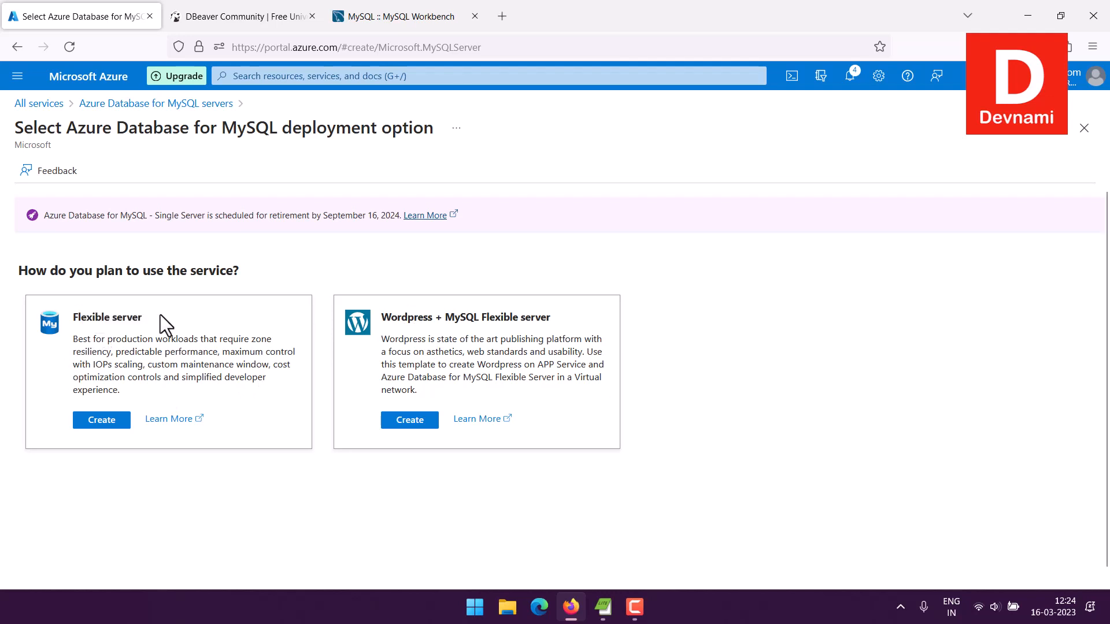
pyautogui.click(99, 423)
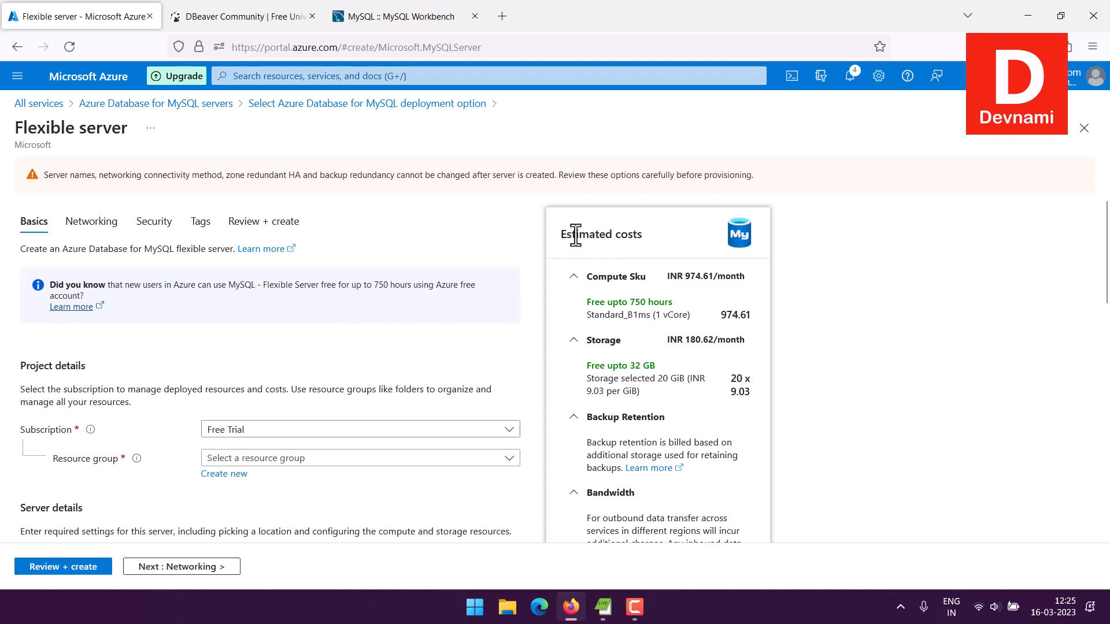
# Examine the subscription and resource group choices in the project details of the flexible server form.
pyautogui.scroll(-2, 875, 259)
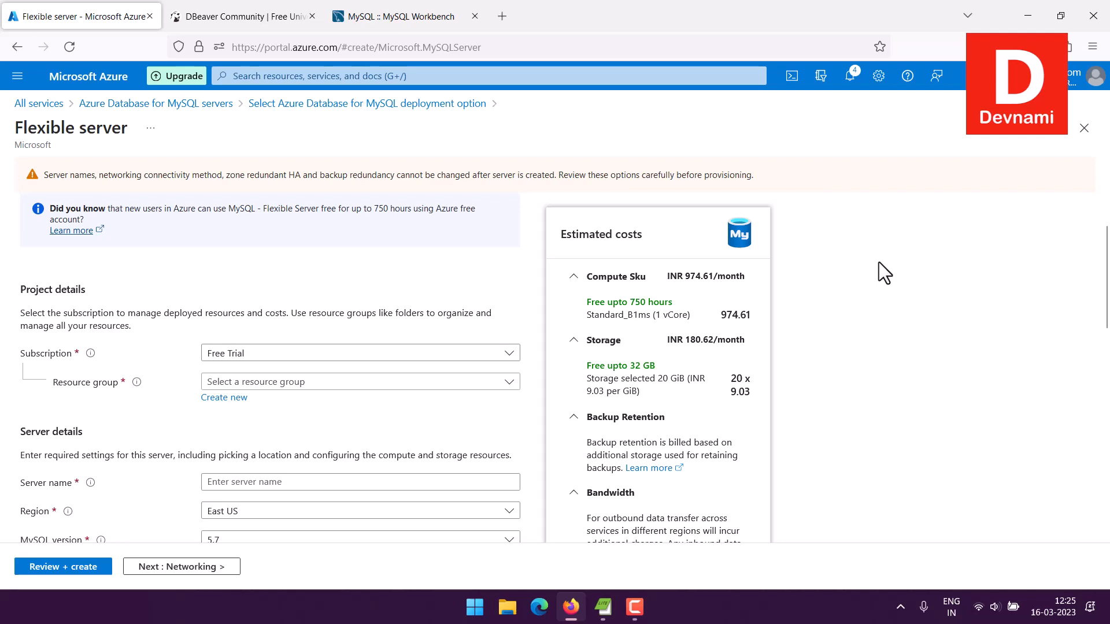
pyautogui.scroll(-2, 878, 276)
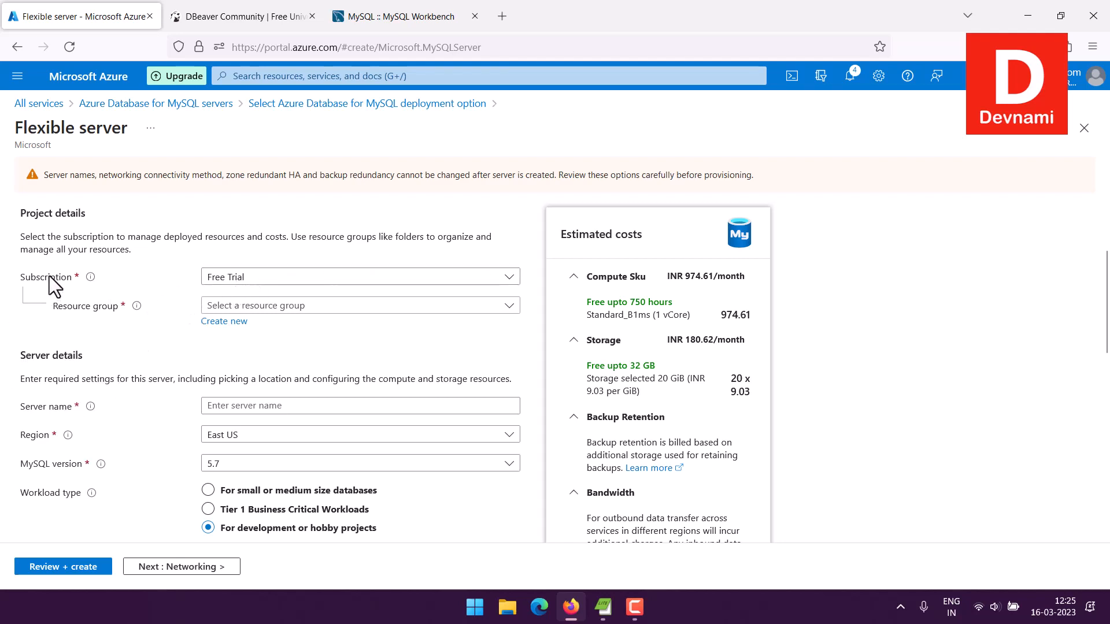
pyautogui.click(240, 277)
pyautogui.click(198, 278)
pyautogui.click(264, 306)
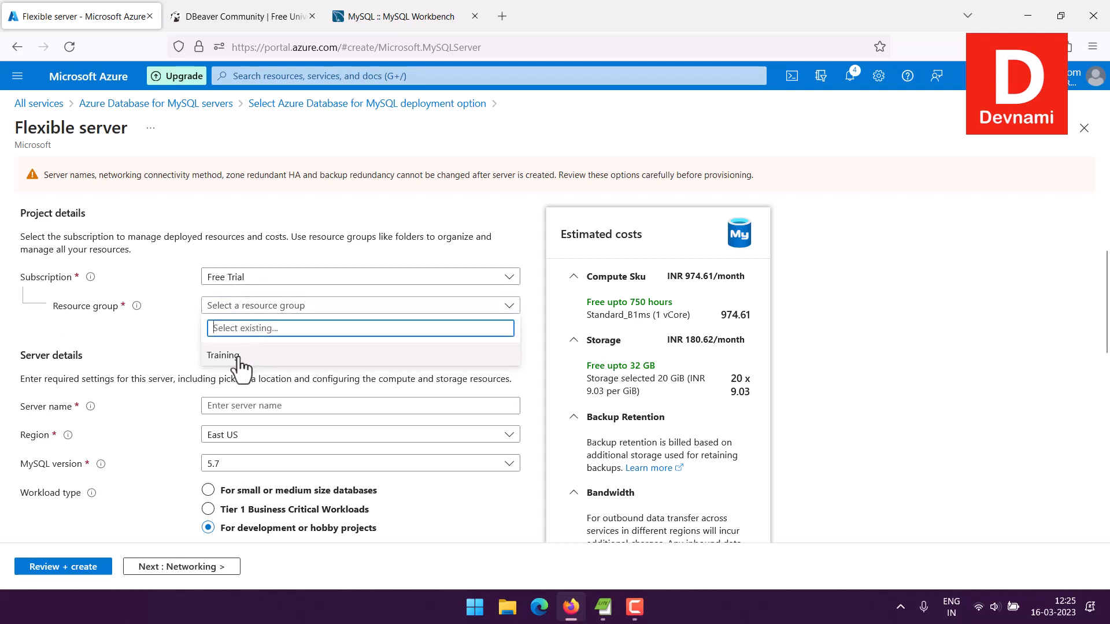
pyautogui.click(183, 354)
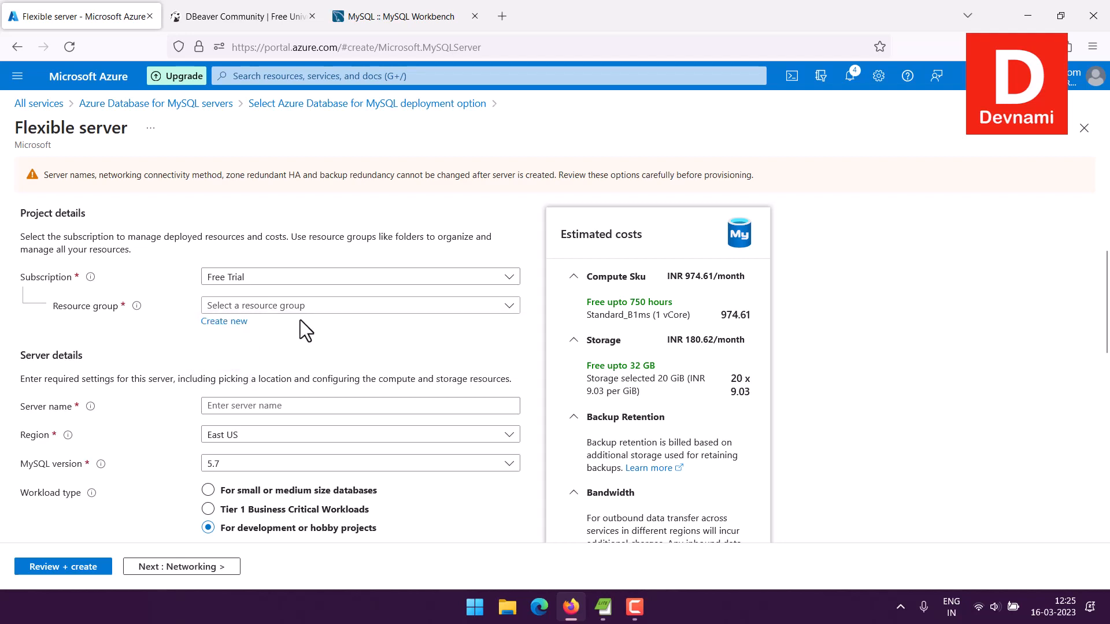
pyautogui.click(1016, 564)
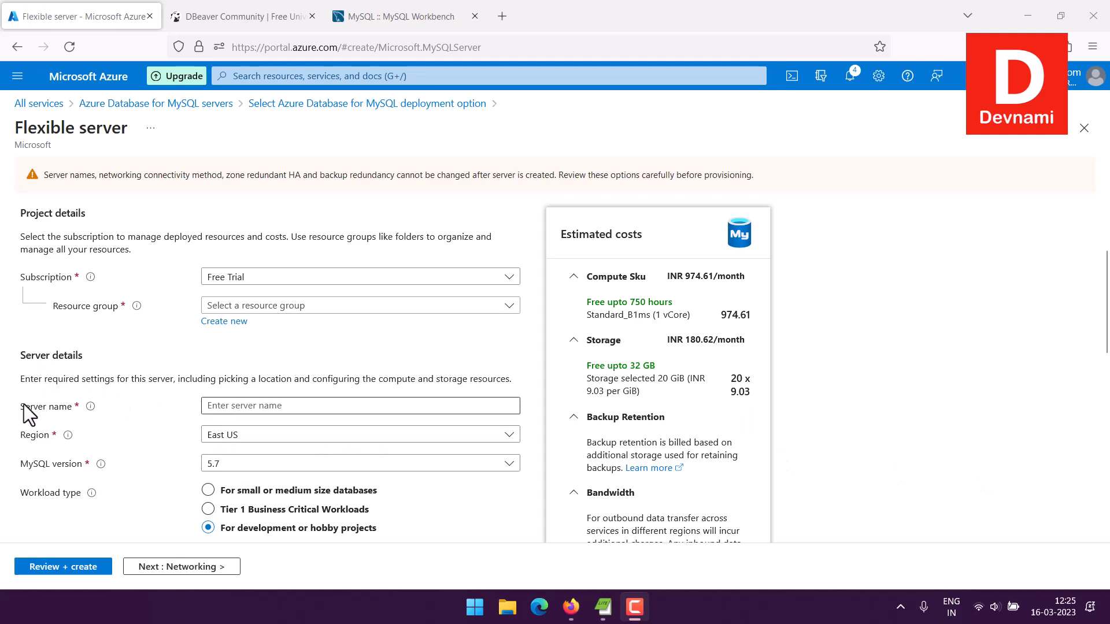
# Set the MySQL version to 8.0 in the server details, leaving the server name empty.
pyautogui.moveTo(25, 406); pyautogui.dragTo(60, 408)
pyautogui.click(225, 406)
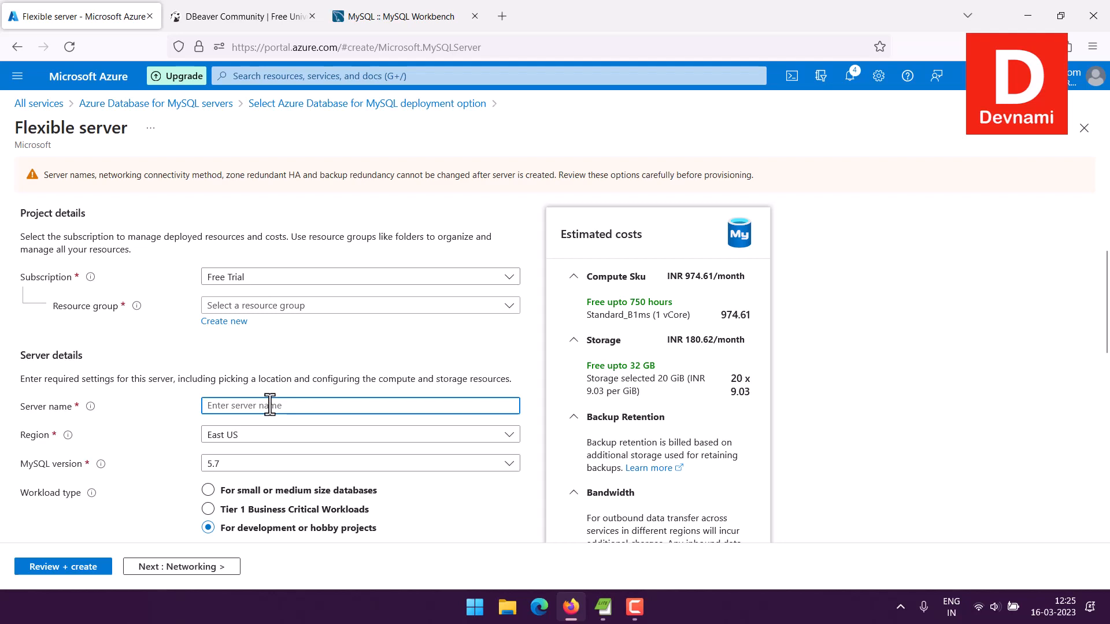
pyautogui.scroll(-3, 182, 347)
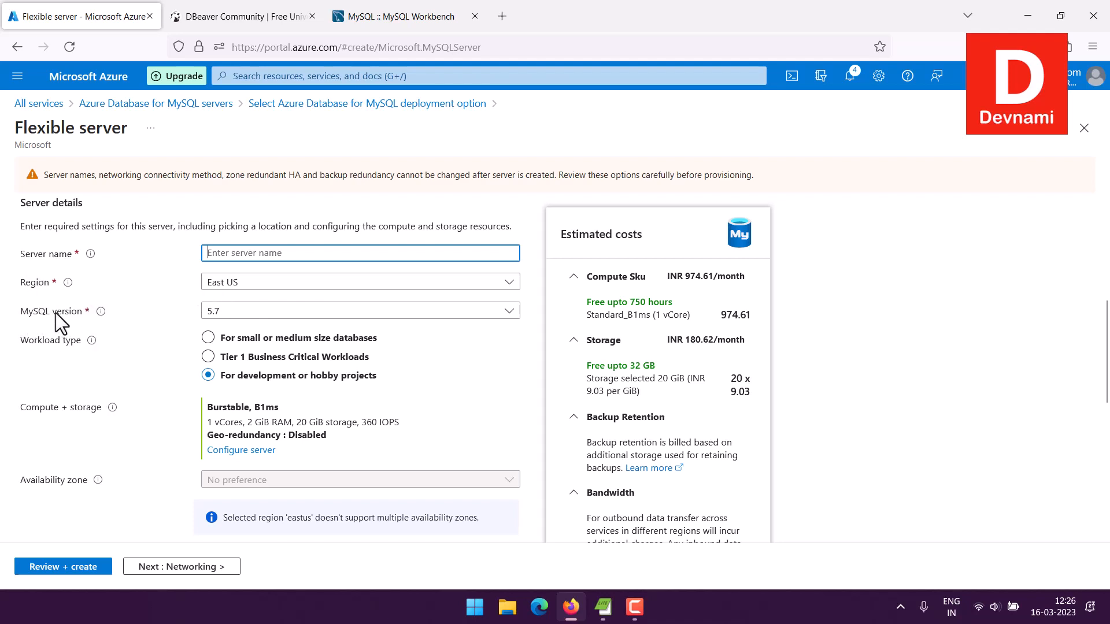
pyautogui.click(218, 312)
pyautogui.click(215, 332)
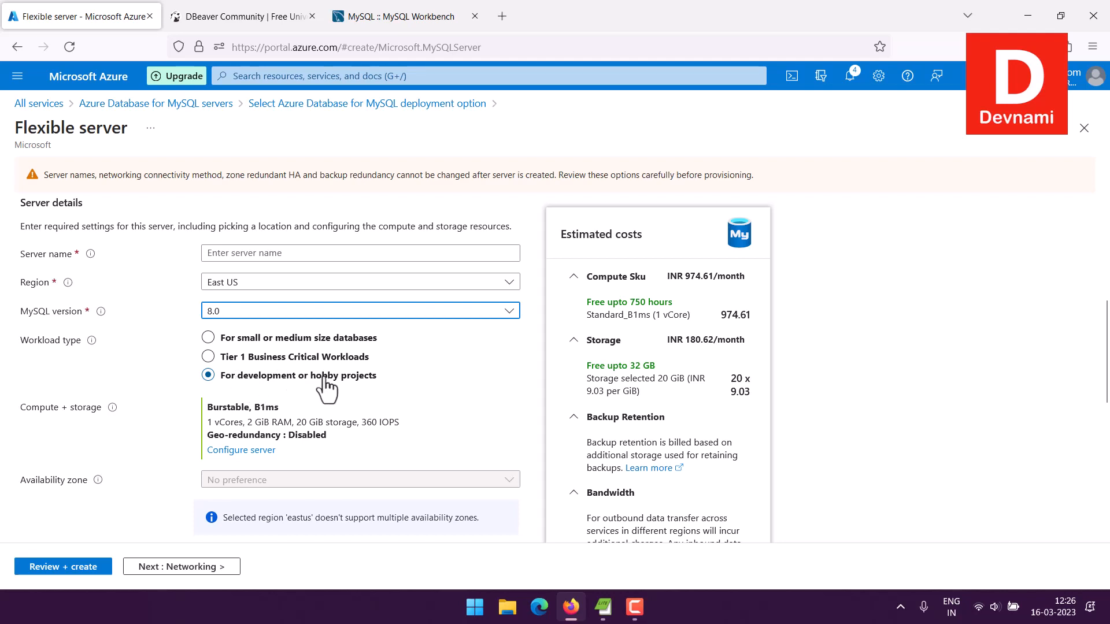
# Examine the compute tier, storage size, IOPS and estimated costs in the server's compute and storage configuration, and return to the flexible server form.
pyautogui.scroll(-3, 178, 311)
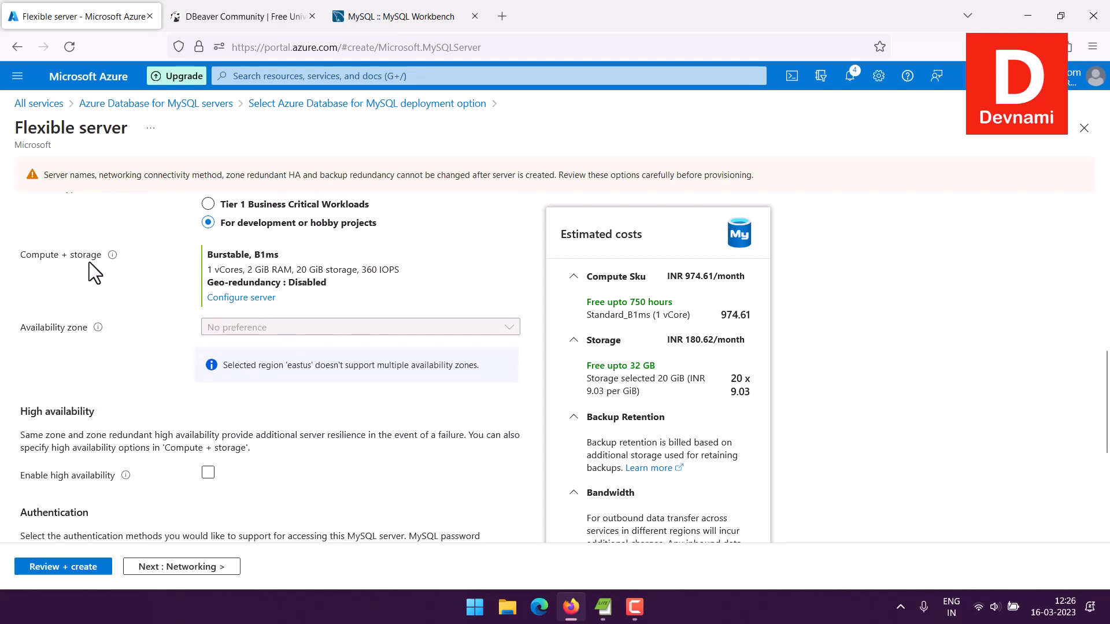
pyautogui.moveTo(214, 279); pyautogui.dragTo(342, 284)
pyautogui.click(272, 273)
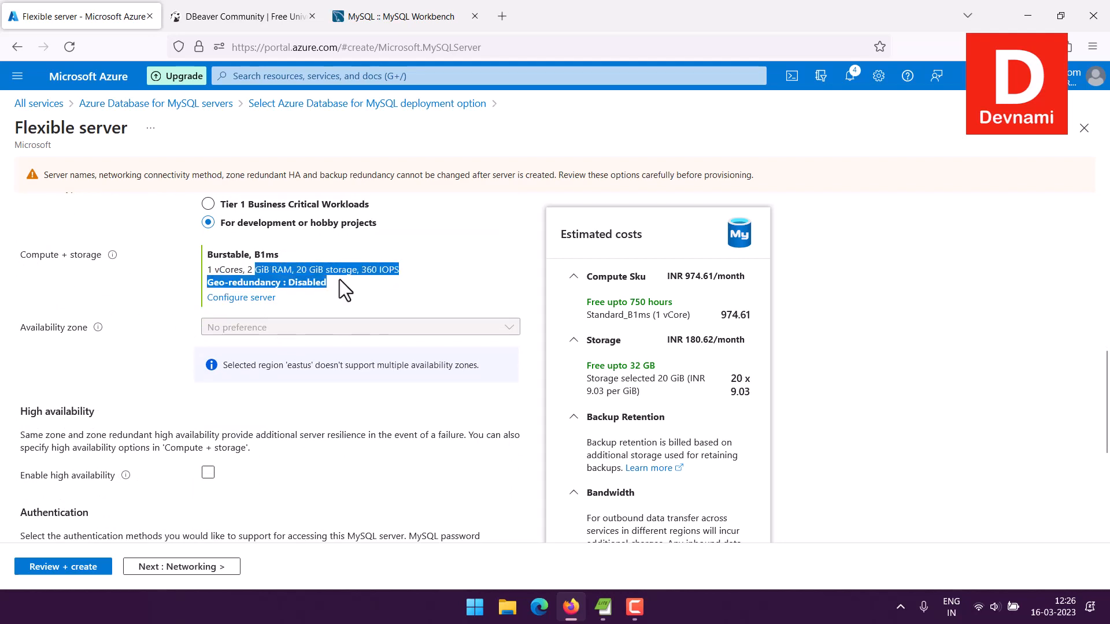
pyautogui.click(339, 279)
pyautogui.doubleClick(387, 269)
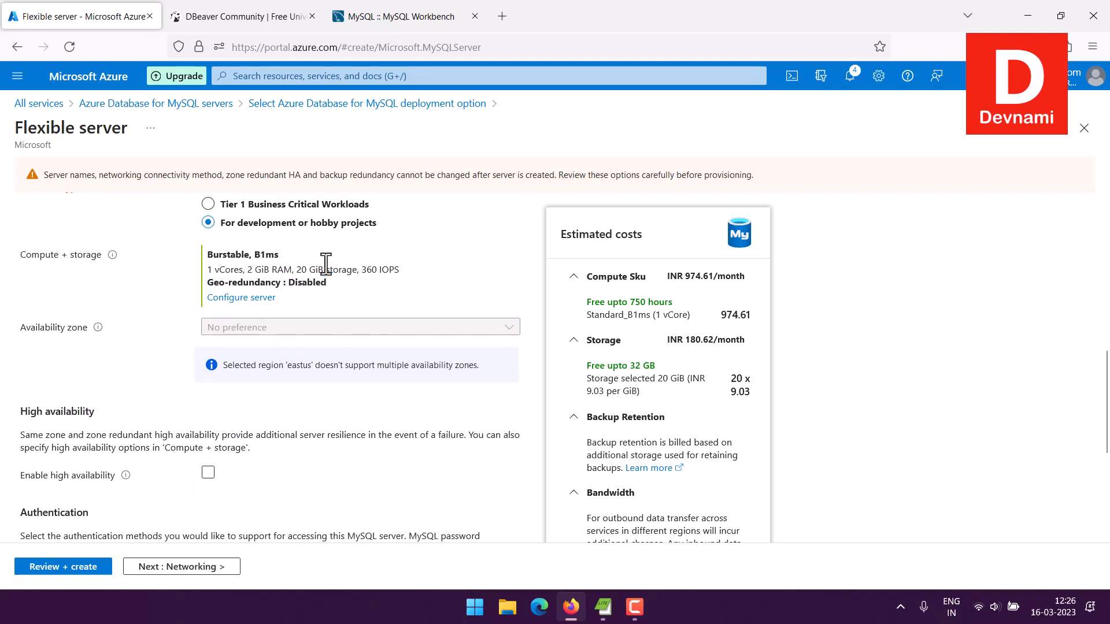
pyautogui.click(245, 298)
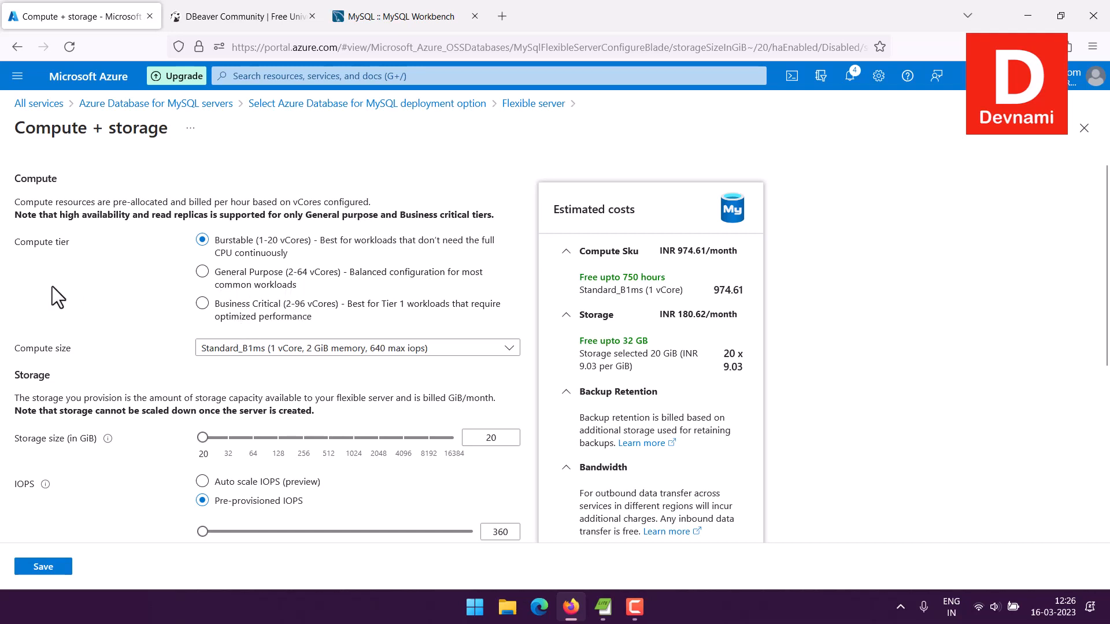
pyautogui.scroll(-3, 732, 356)
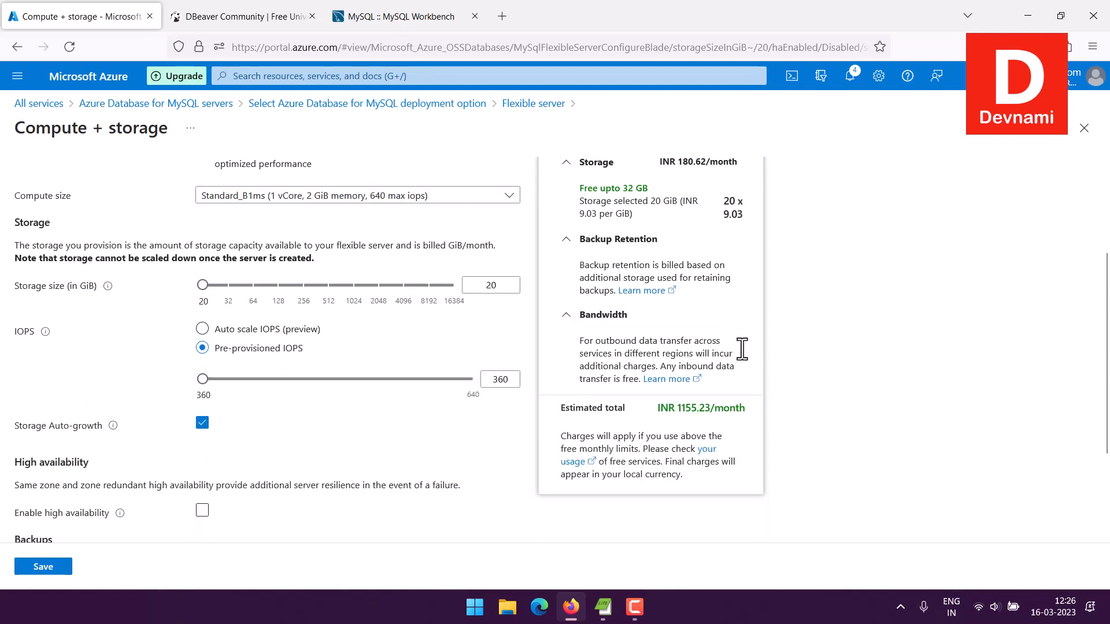
pyautogui.scroll(4, 751, 306)
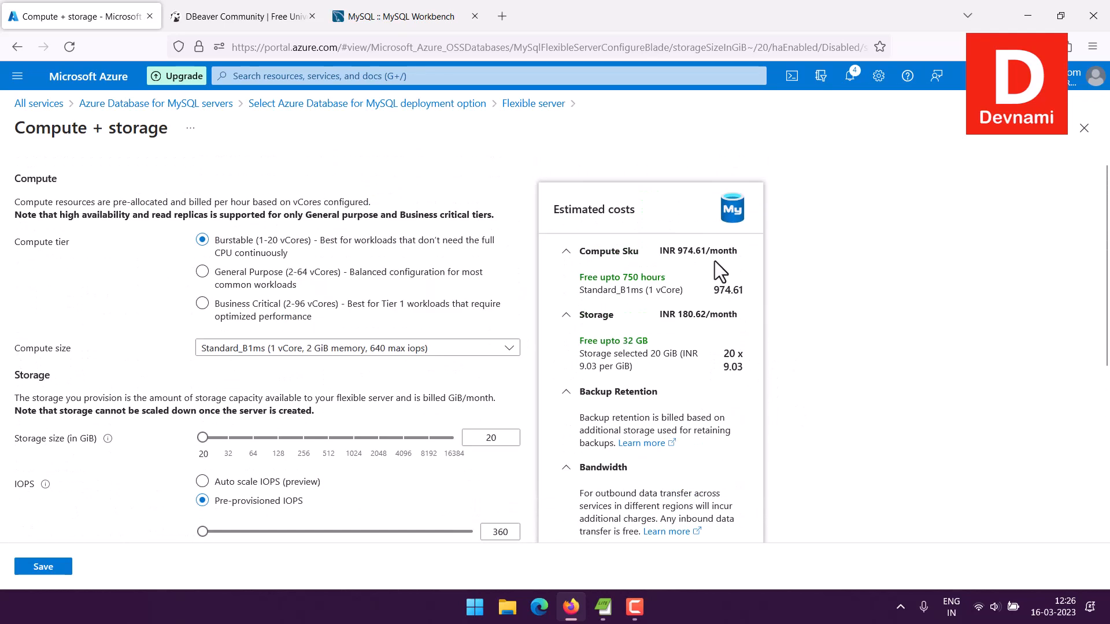
pyautogui.click(533, 104)
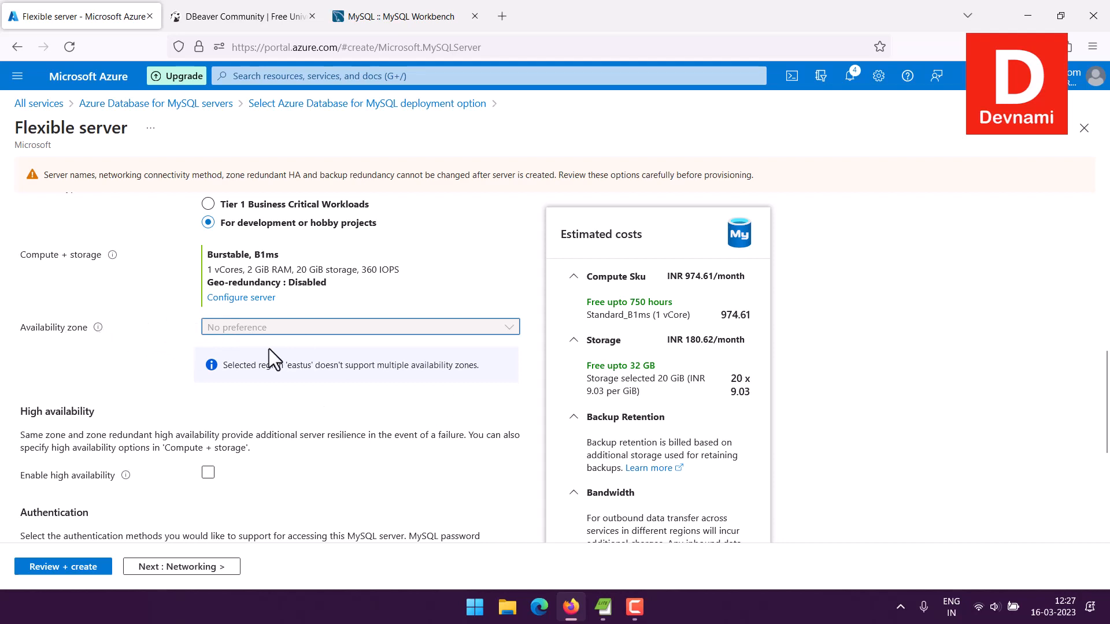
# Examine the high availability, authentication and admin account sections of the form along with the estimated monthly total.
pyautogui.scroll(-3, 180, 322)
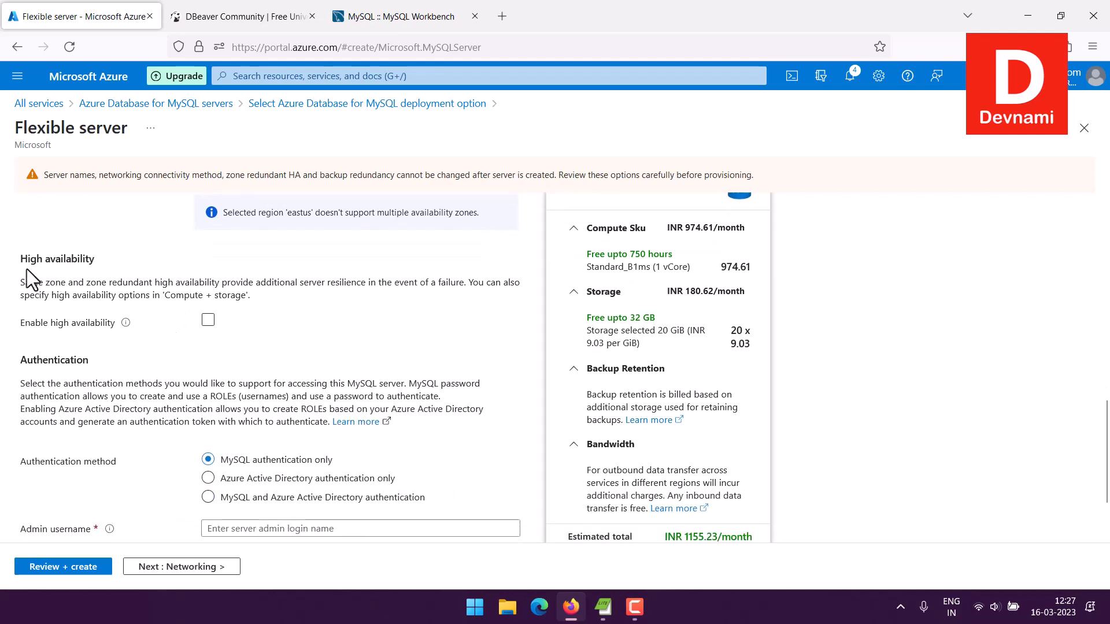
pyautogui.moveTo(27, 260); pyautogui.dragTo(237, 295)
pyautogui.click(110, 266)
pyautogui.click(271, 296)
pyautogui.moveTo(168, 294); pyautogui.dragTo(253, 294)
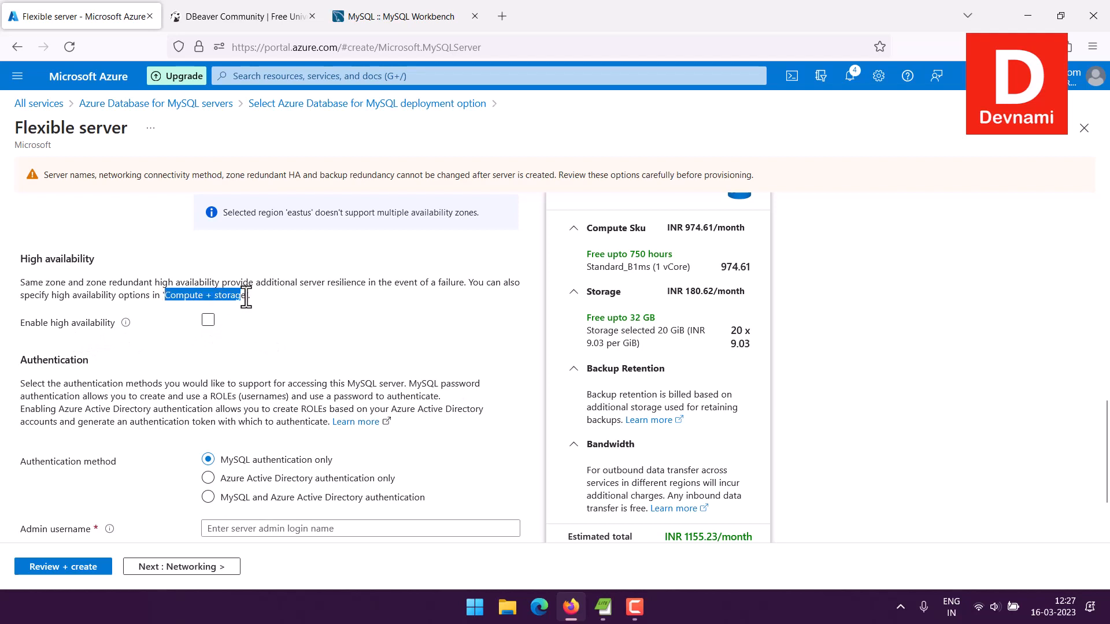
pyautogui.click(273, 296)
pyautogui.scroll(-2, 274, 297)
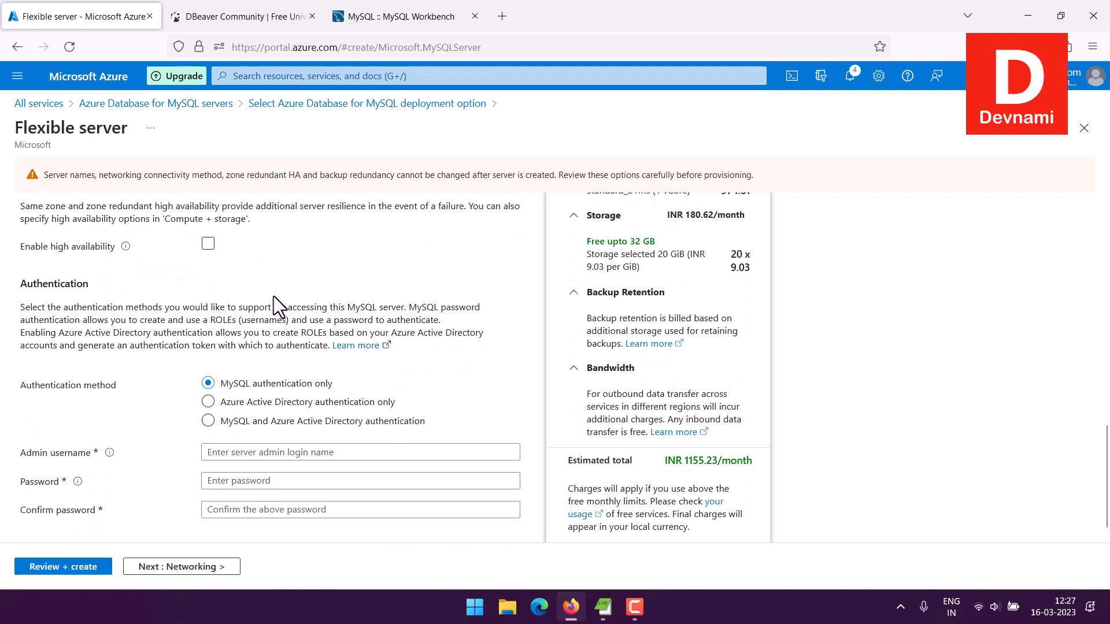
pyautogui.moveTo(665, 460); pyautogui.dragTo(757, 461)
pyautogui.click(746, 452)
pyautogui.click(229, 453)
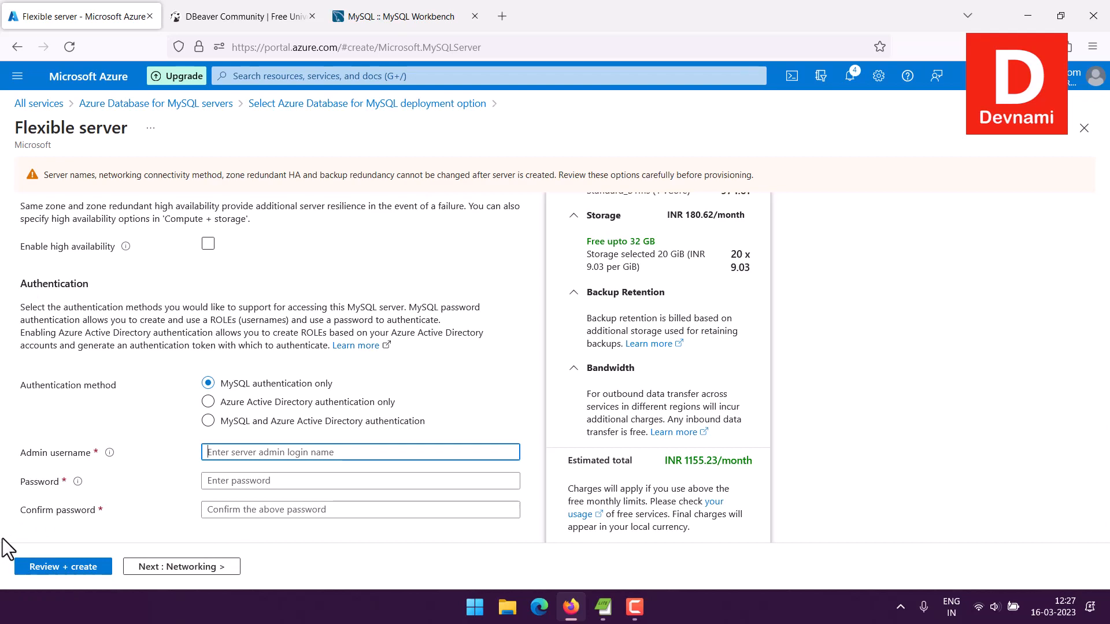
# Discard the unsaved flexible server form and open the overview of the existing mysqldevdb server, collapsing the server list.
pyautogui.click(150, 104)
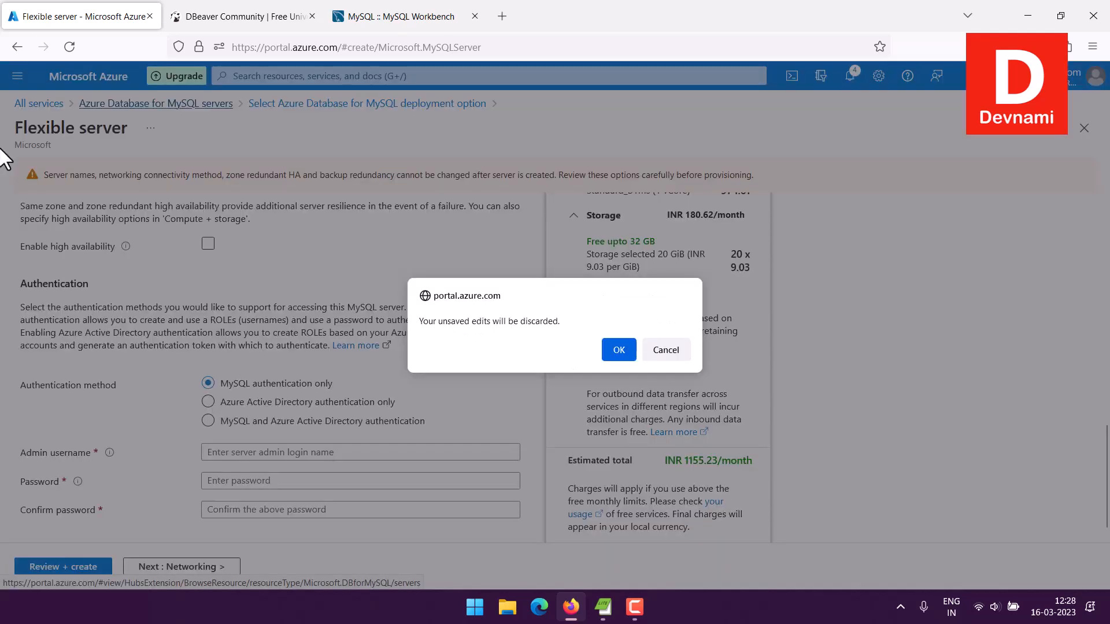
pyautogui.click(619, 350)
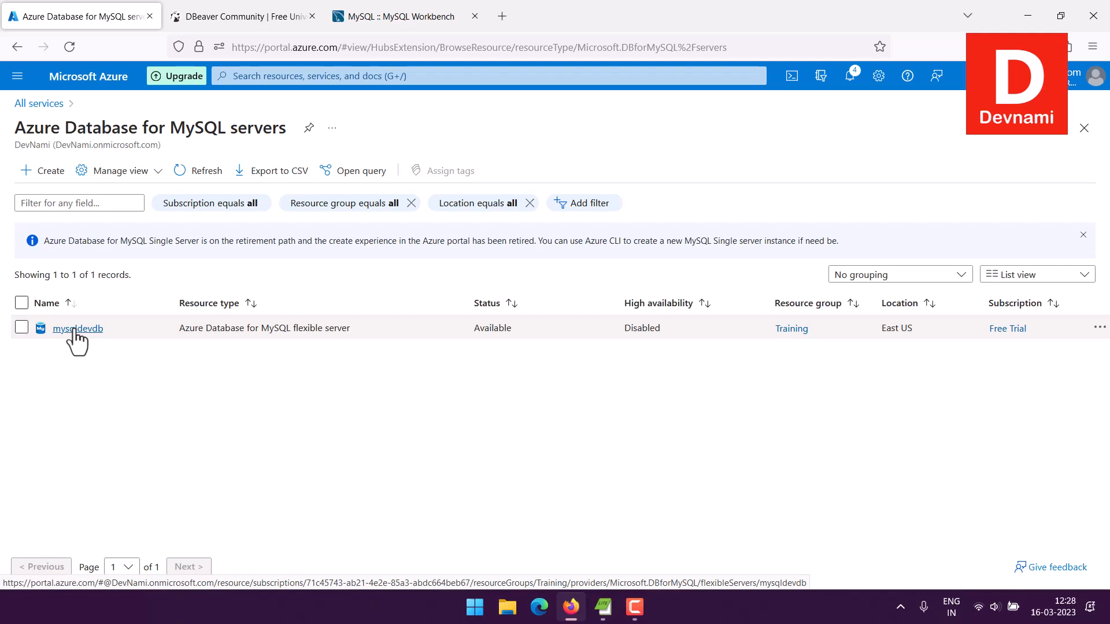
pyautogui.click(74, 329)
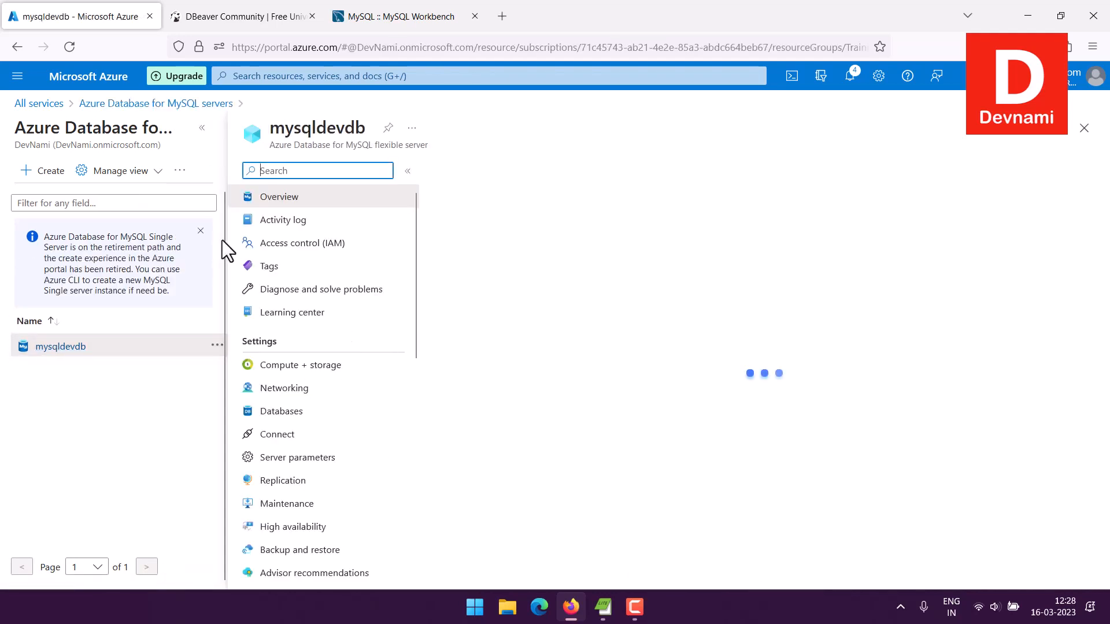
pyautogui.click(201, 128)
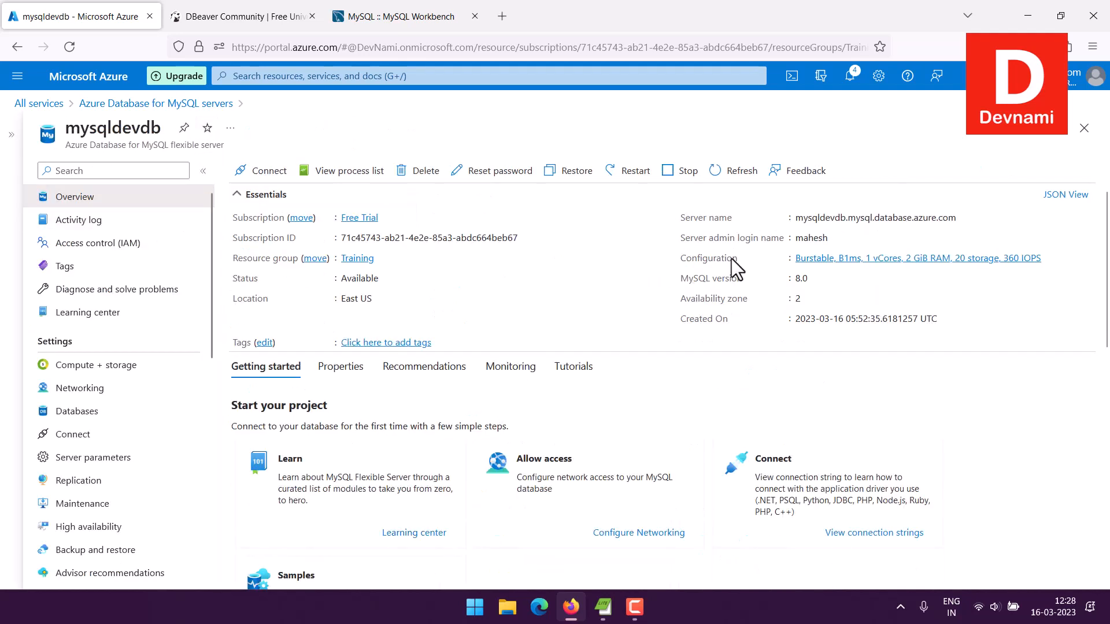
# Copy the full server name of mysqldevdb from its essentials to the clipboard.
pyautogui.tripleClick(713, 220)
pyautogui.click(946, 216)
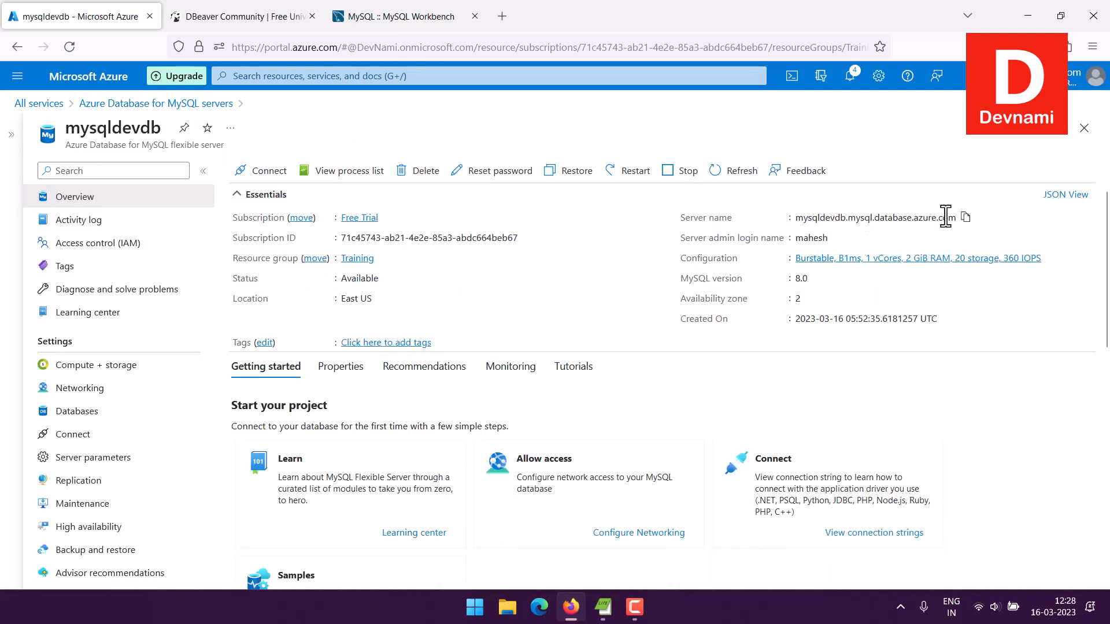
pyautogui.moveTo(846, 222); pyautogui.dragTo(956, 223)
pyautogui.click(955, 223)
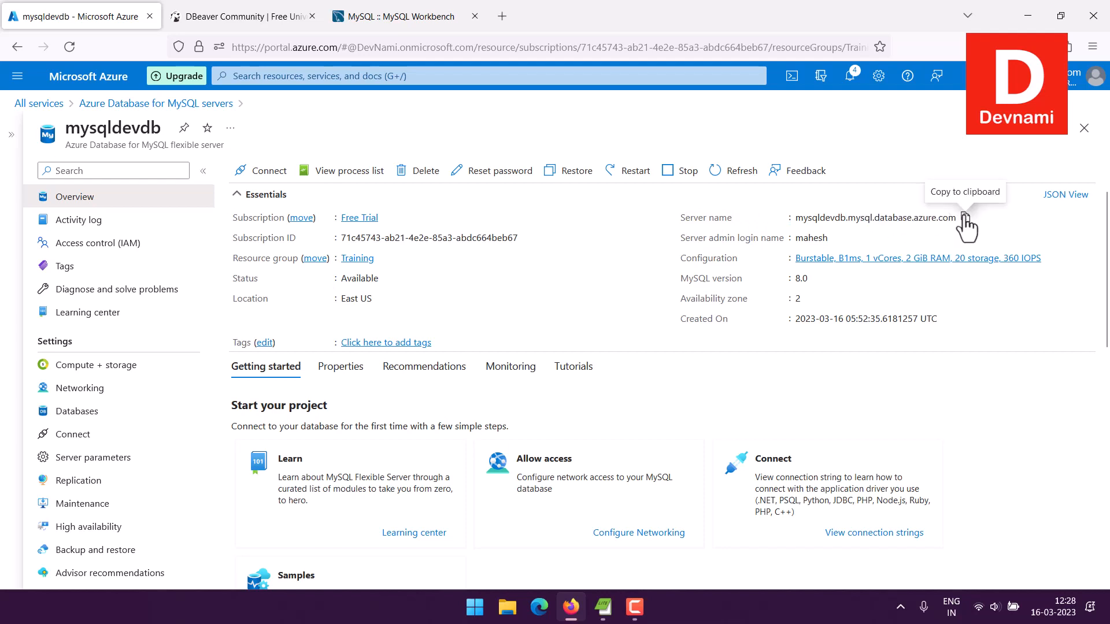
pyautogui.click(964, 220)
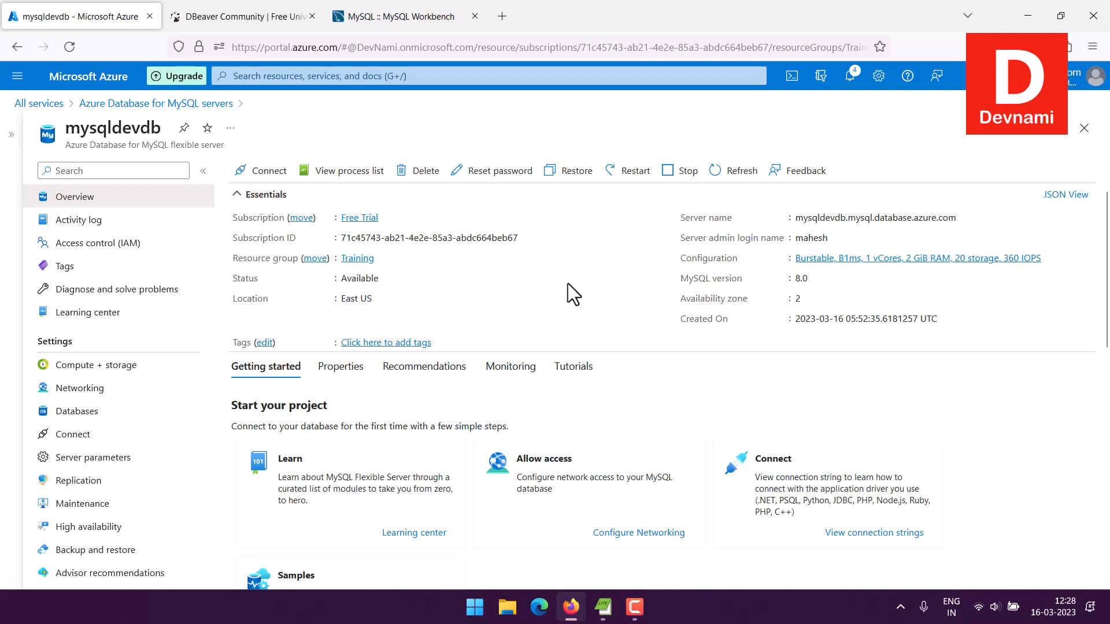
# Examine the connectivity method and firewall rules in mysqldevdb's networking settings, and return to the server overview.
pyautogui.click(67, 393)
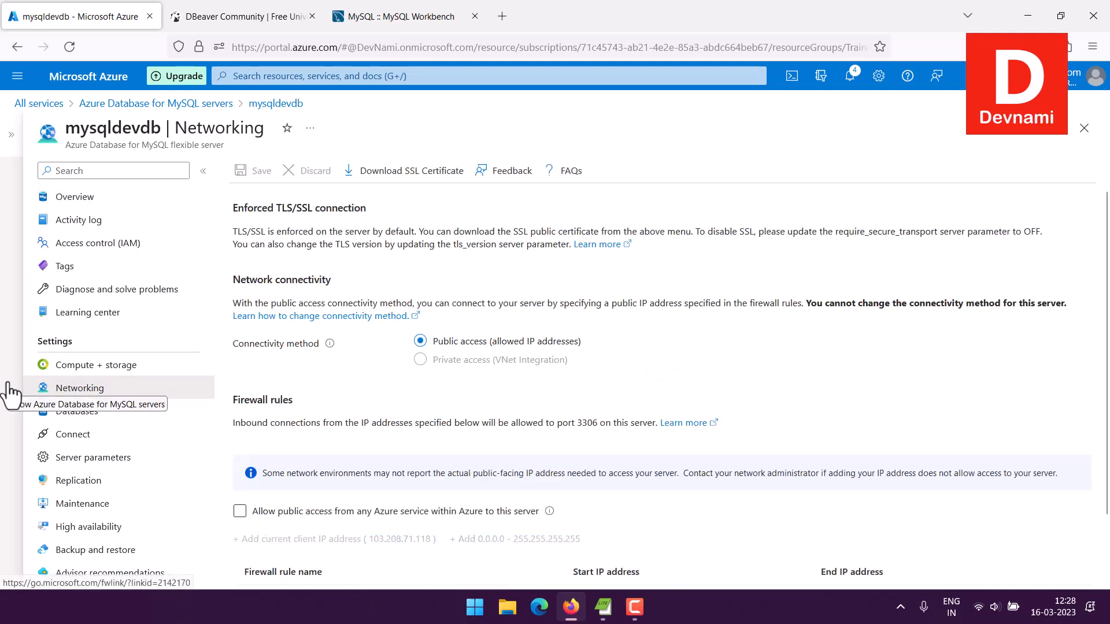
pyautogui.scroll(-2, 384, 437)
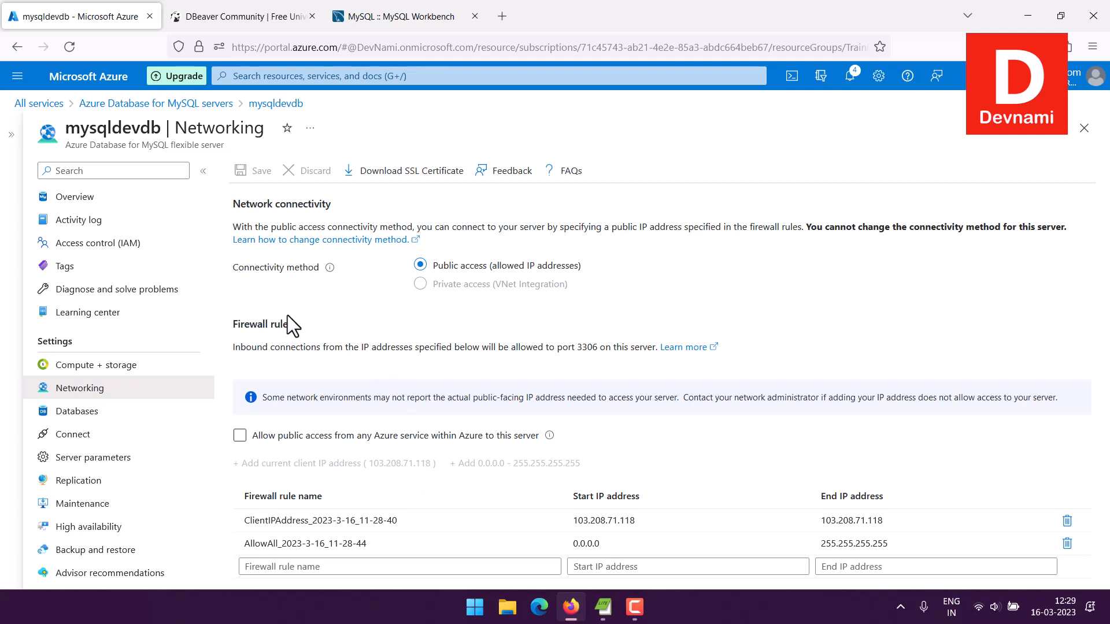
pyautogui.click(76, 198)
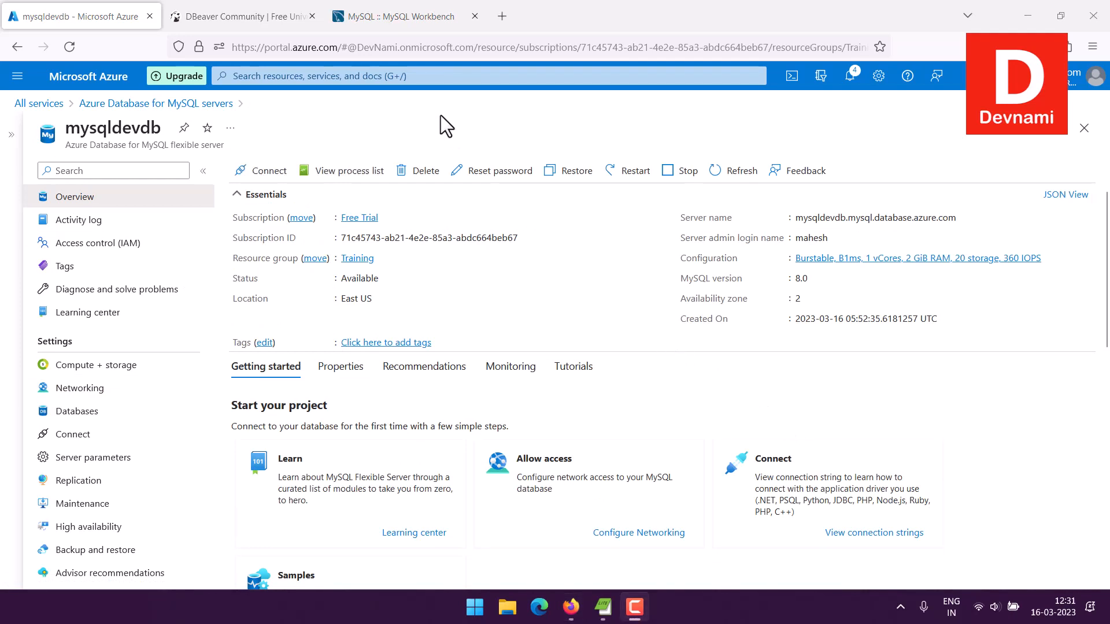
# View the MySQL Workbench product page and its download option, checking back briefly on the mysqldevdb overview.
pyautogui.click(400, 22)
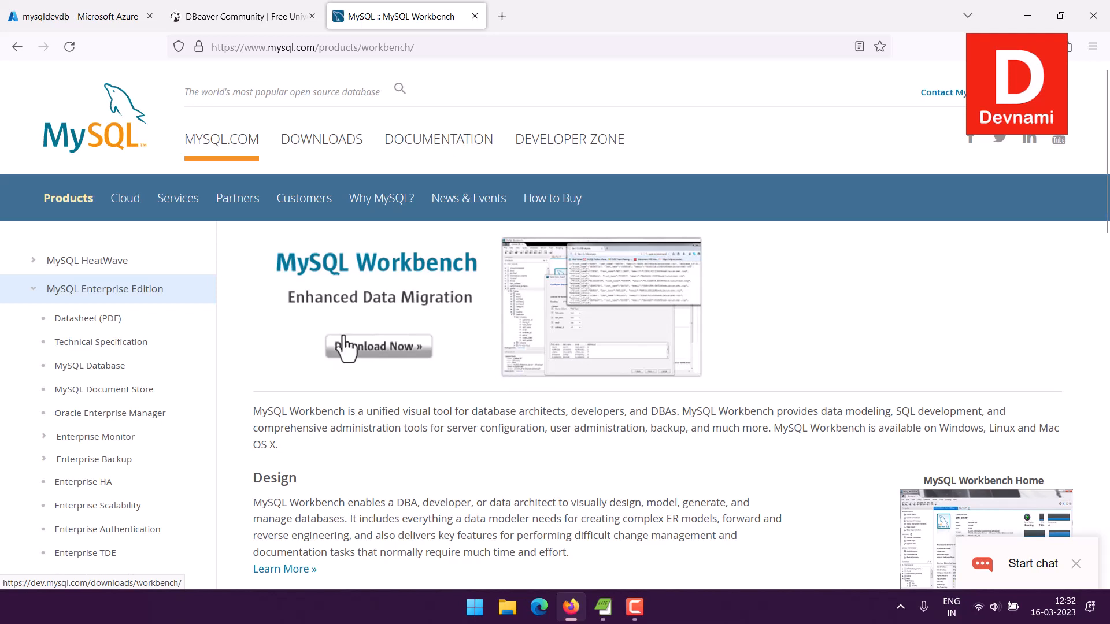
pyautogui.click(23, 11)
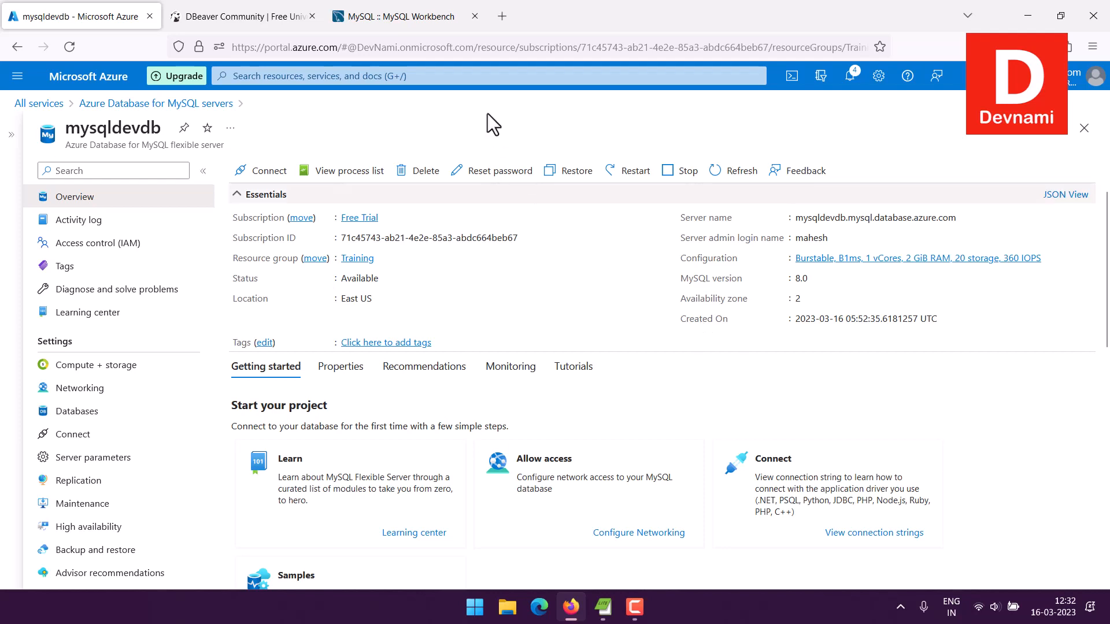
pyautogui.click(413, 20)
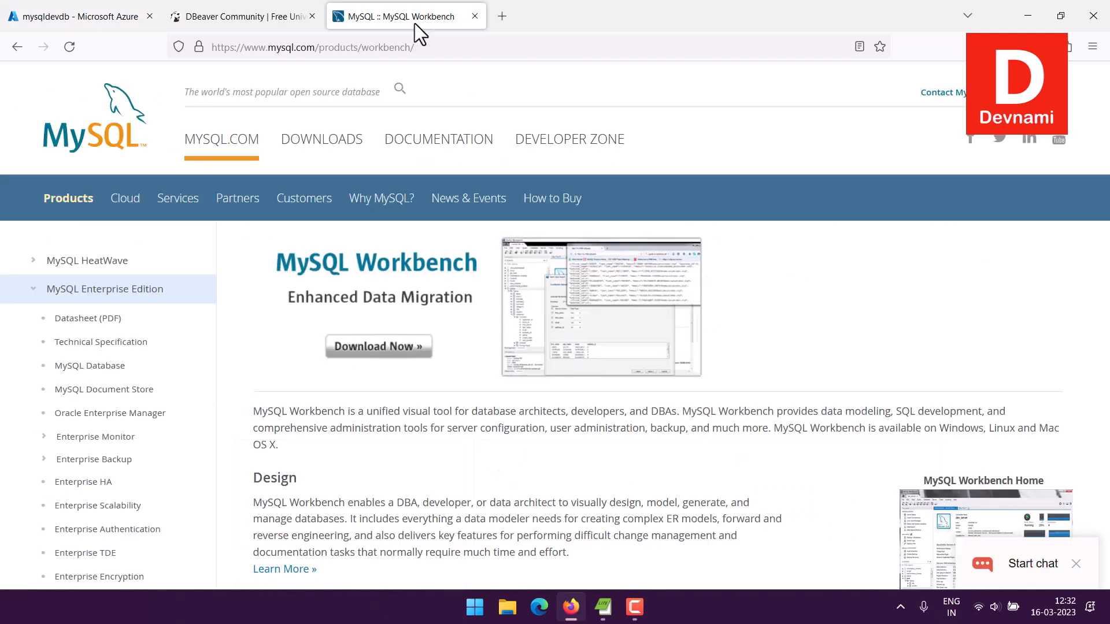
# Search the installed apps for mysql and launch MySQL Workbench 8.0 CE.
pyautogui.click(483, 607)
pyautogui.click(441, 93)
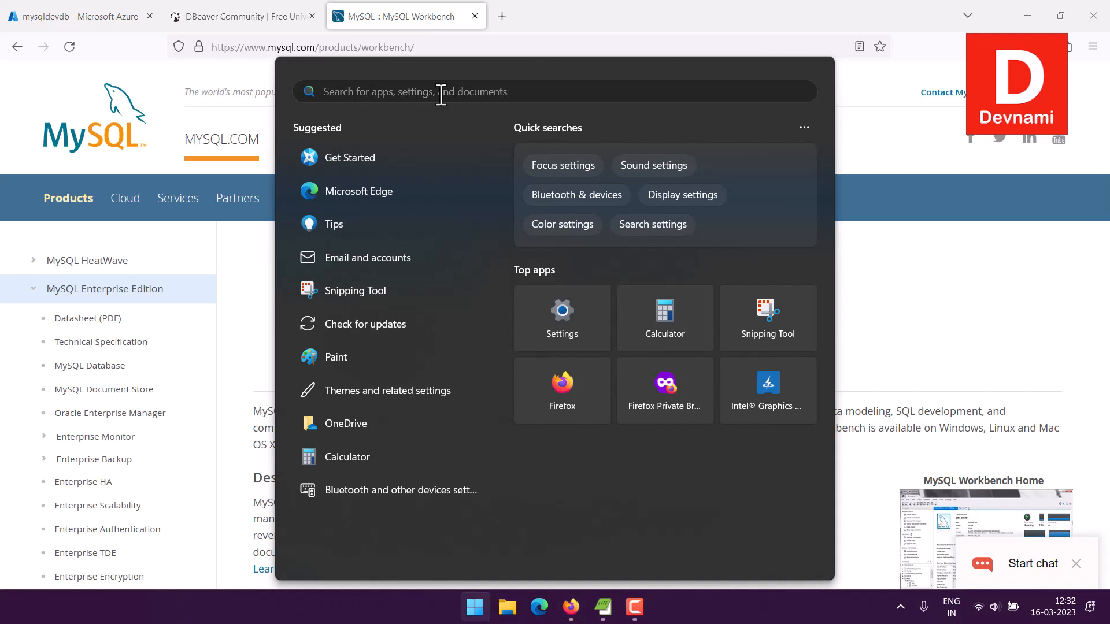
pyautogui.write('mysql')
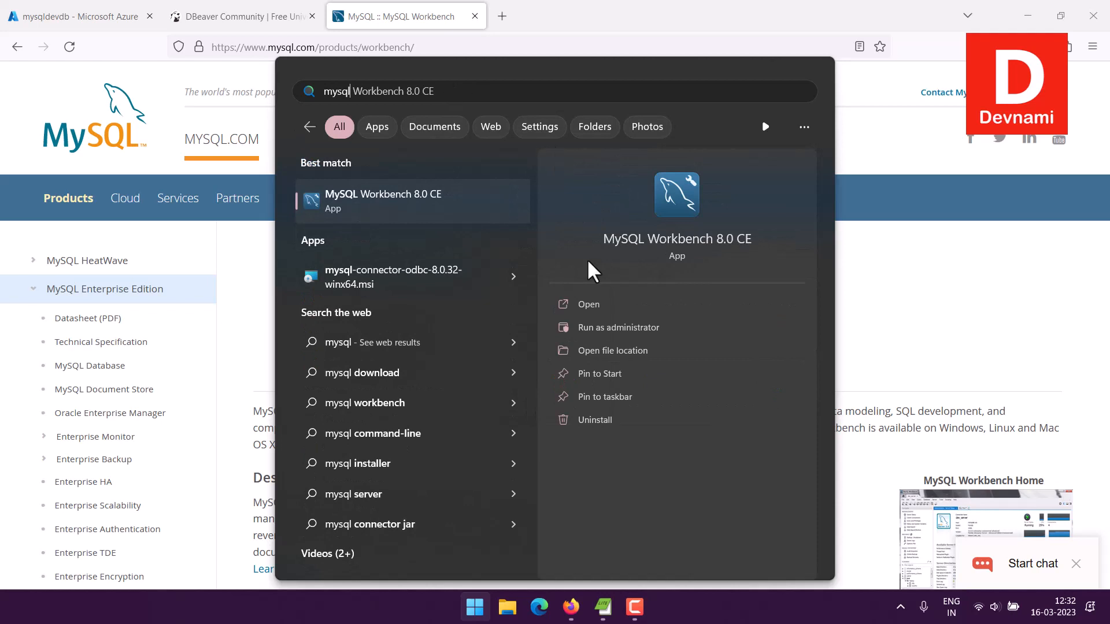
pyautogui.click(582, 301)
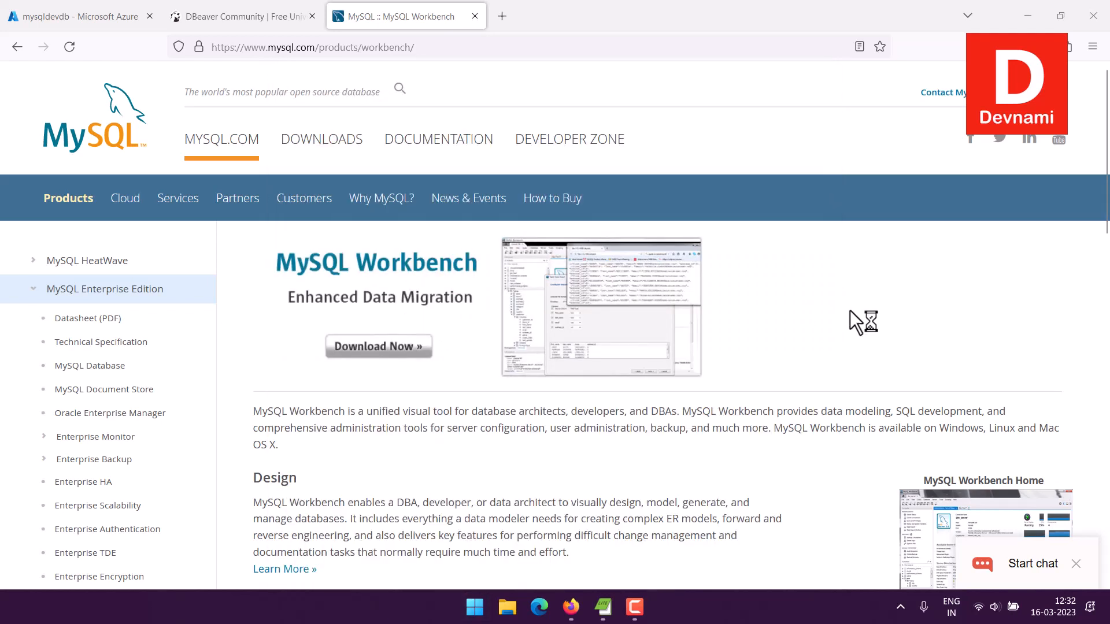
# Review the server name and server admin login name in mysqldevdb's essentials in the Azure portal.
pyautogui.click(67, 20)
pyautogui.moveTo(684, 218); pyautogui.dragTo(735, 273)
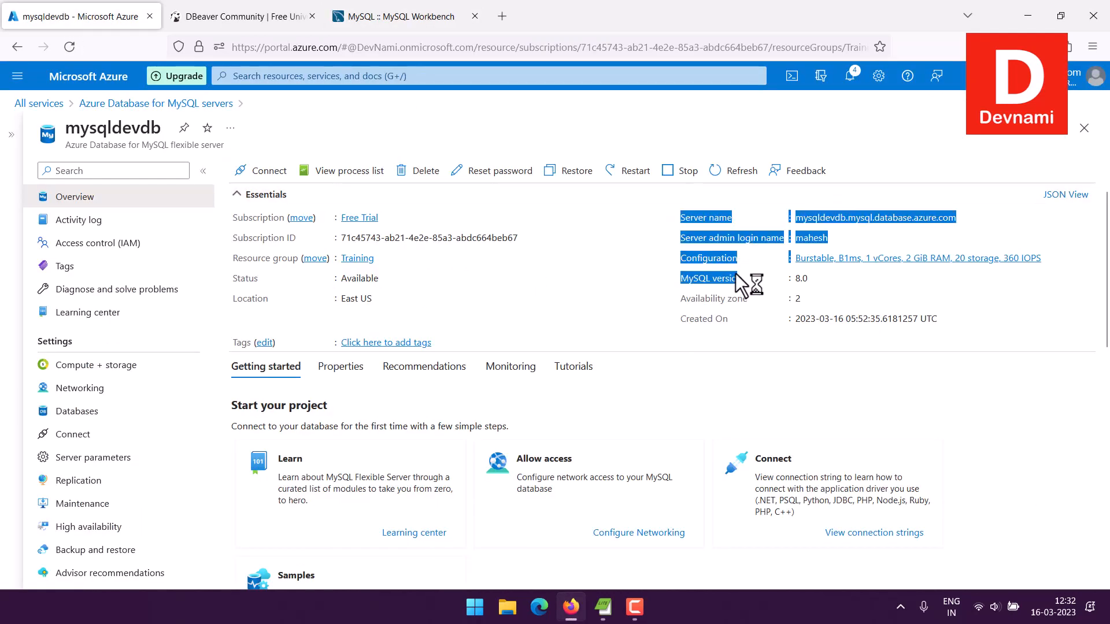
pyautogui.click(732, 267)
pyautogui.moveTo(821, 224); pyautogui.dragTo(866, 226)
pyautogui.moveTo(693, 239); pyautogui.dragTo(786, 239)
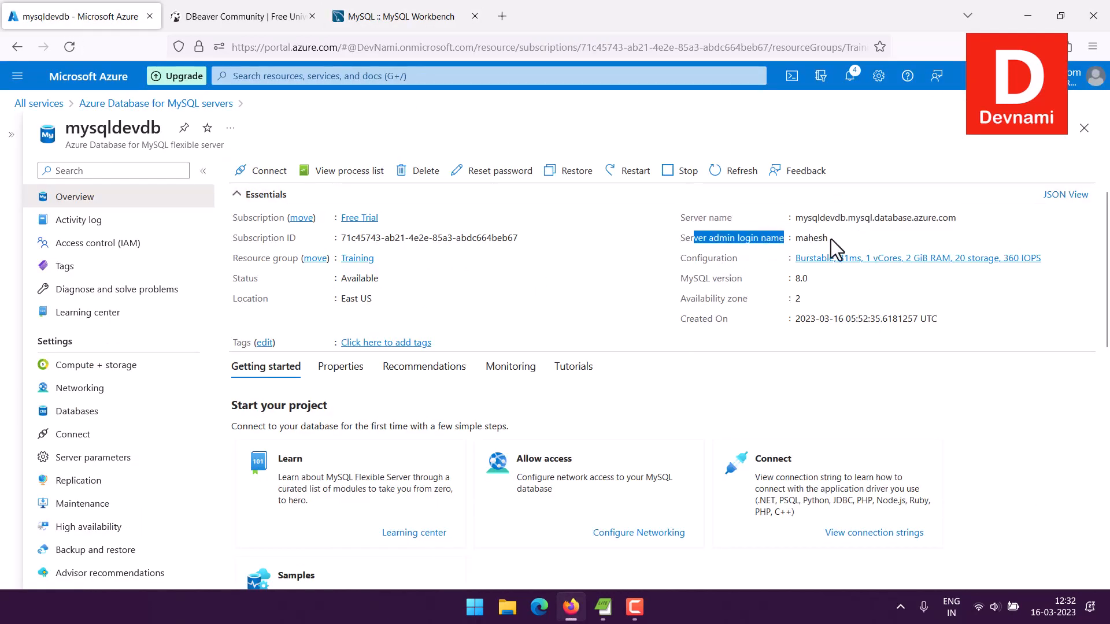
pyautogui.click(838, 239)
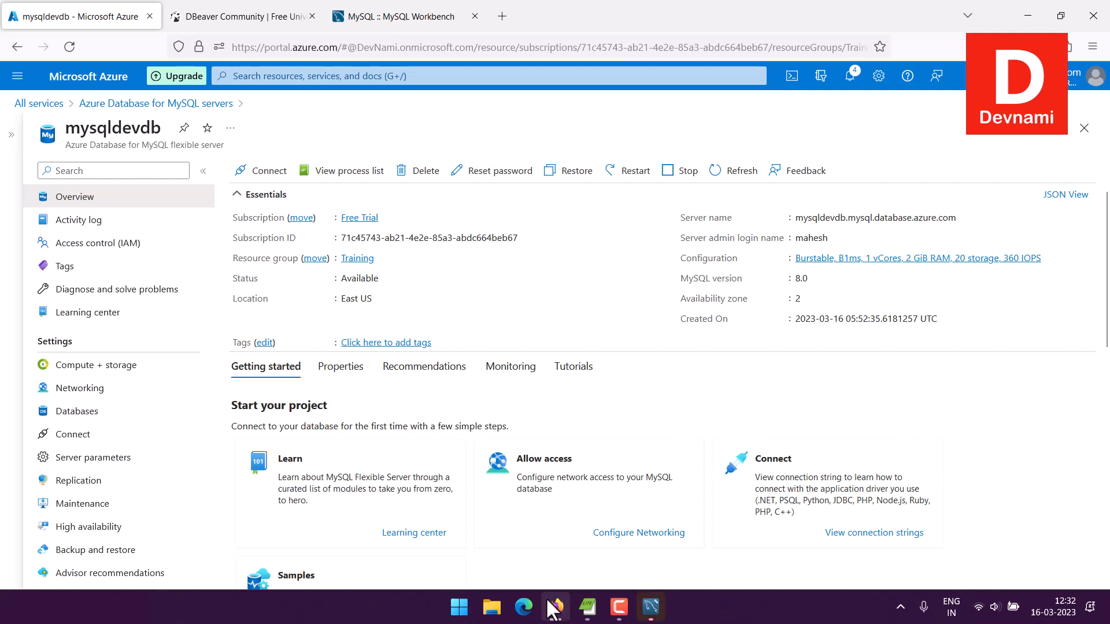
# Switch to MySQL Workbench and delete the existing DevMaria connection.
pyautogui.moveTo(556, 602)
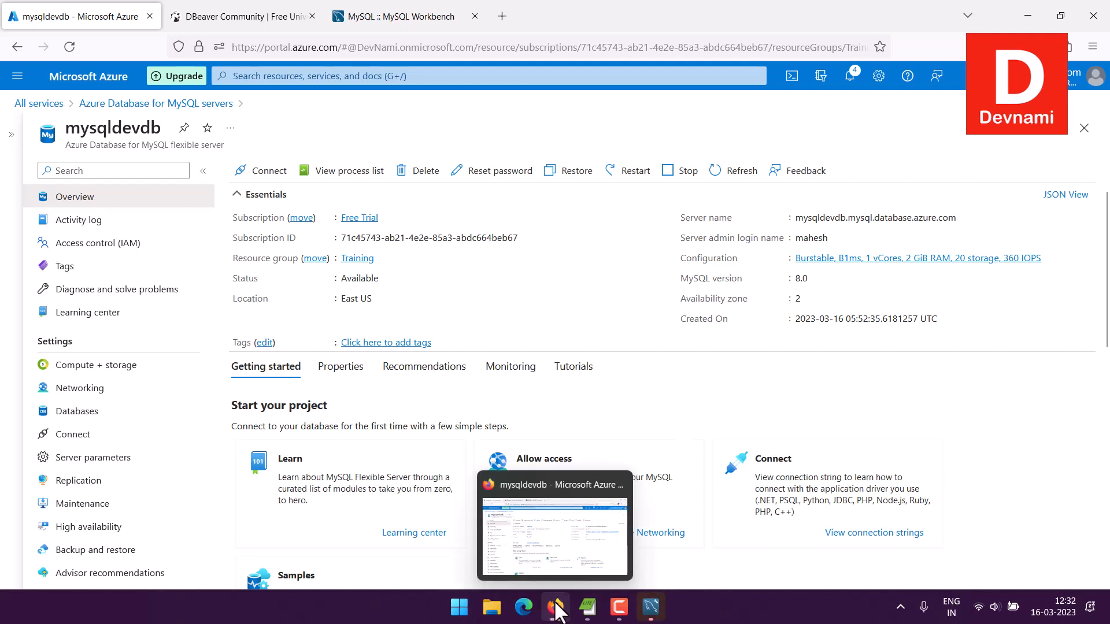
pyautogui.click(652, 608)
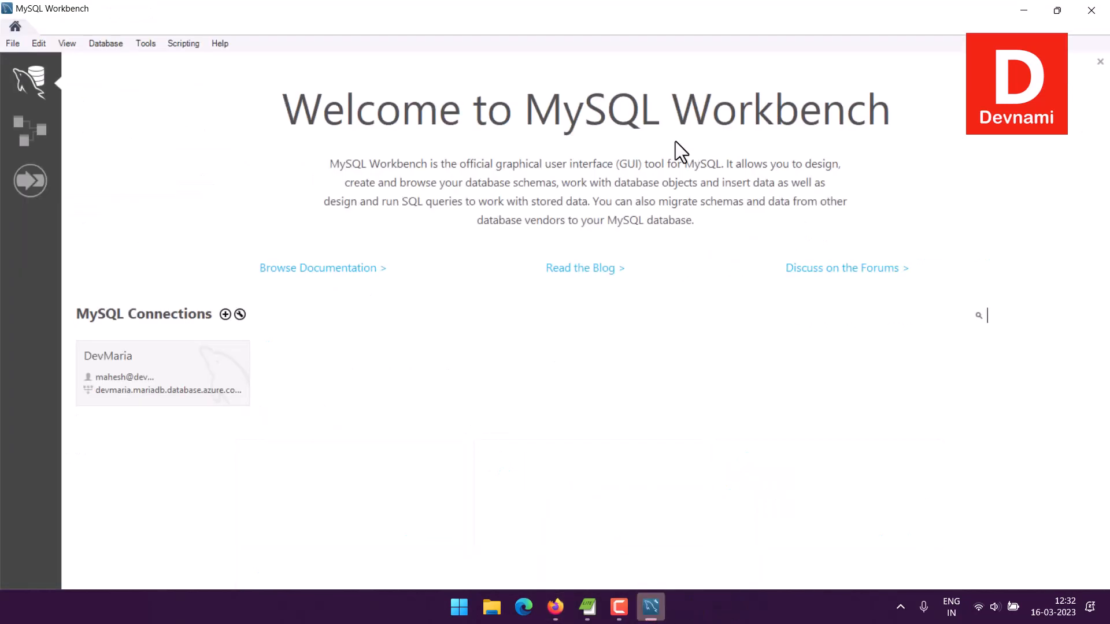
pyautogui.rightClick(220, 360)
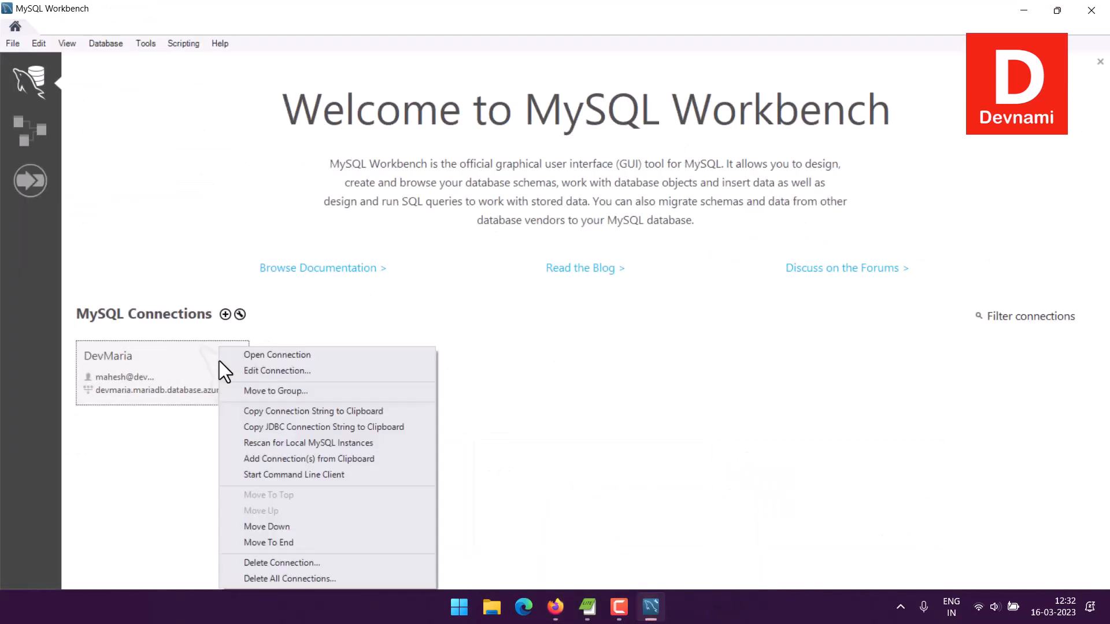
pyautogui.click(268, 564)
pyautogui.click(592, 310)
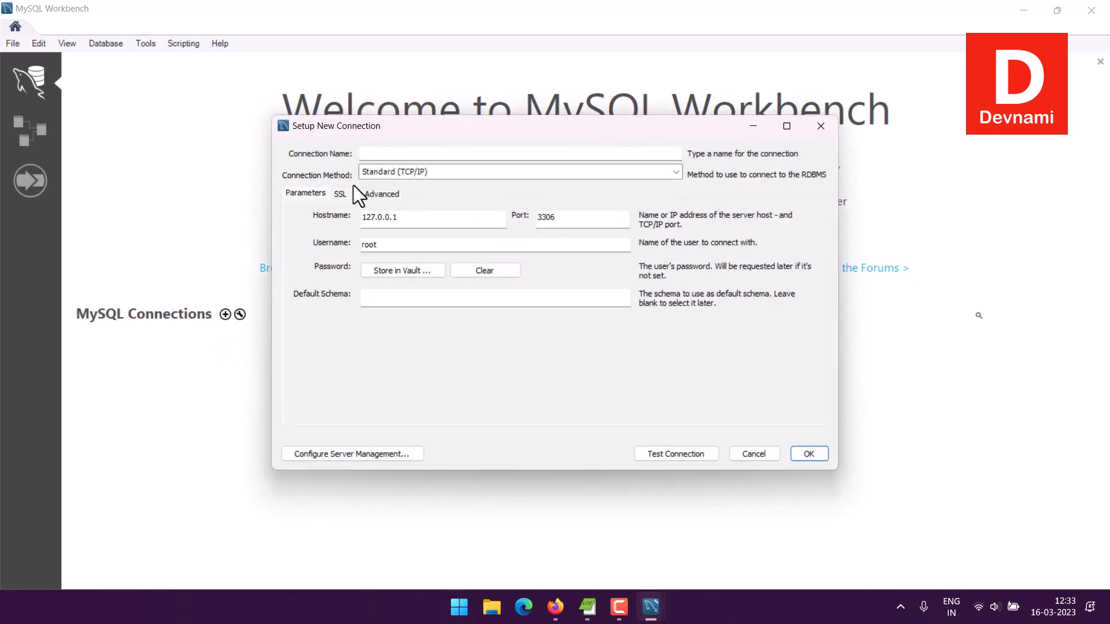
# Name the new connection MySQL Azure and set its username to the server admin login name.
pyautogui.click(376, 154)
pyautogui.write('My')
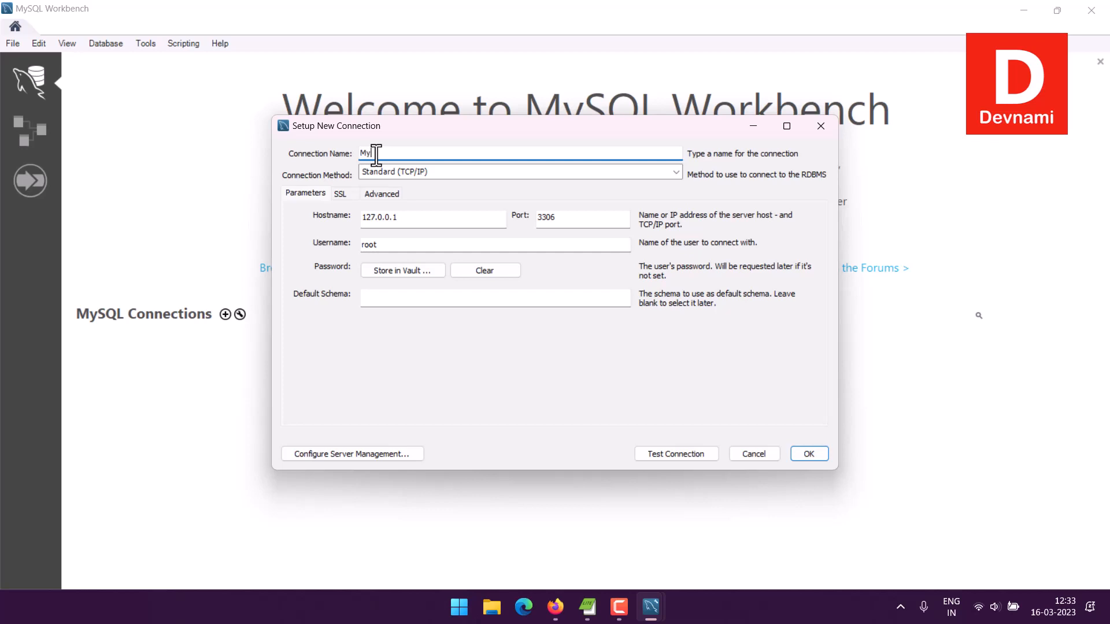
pyautogui.write('SQL Azure')
pyautogui.doubleClick(396, 247)
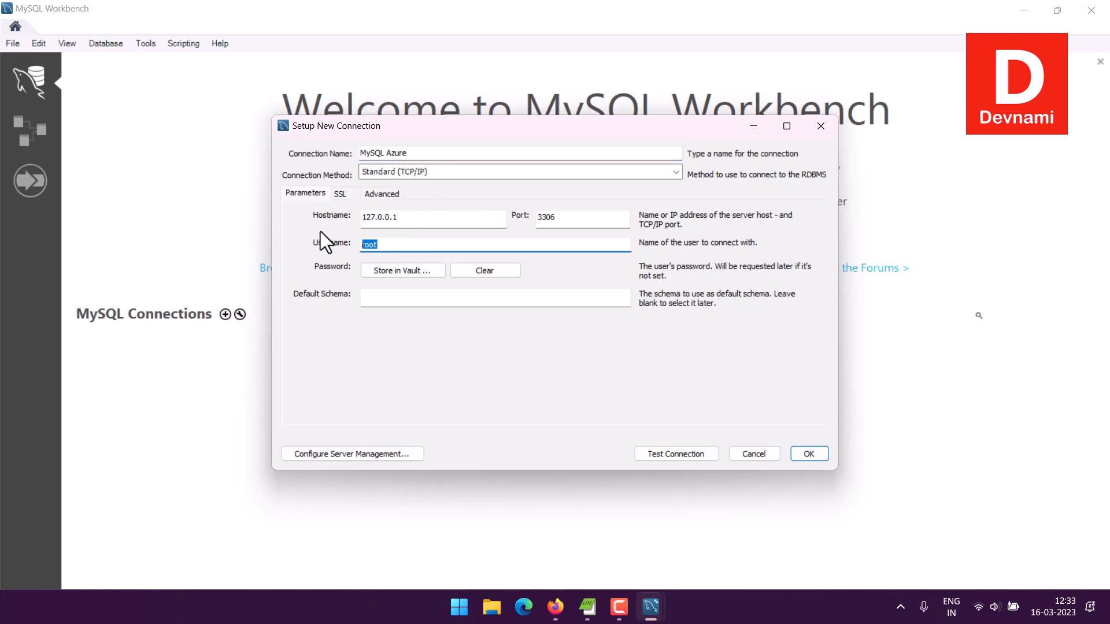
pyautogui.write('mahesh')
# Copy the server name from the Azure portal and set the connection's hostname to mysqldevdb.mysql.database.azure.com.
pyautogui.click(555, 606)
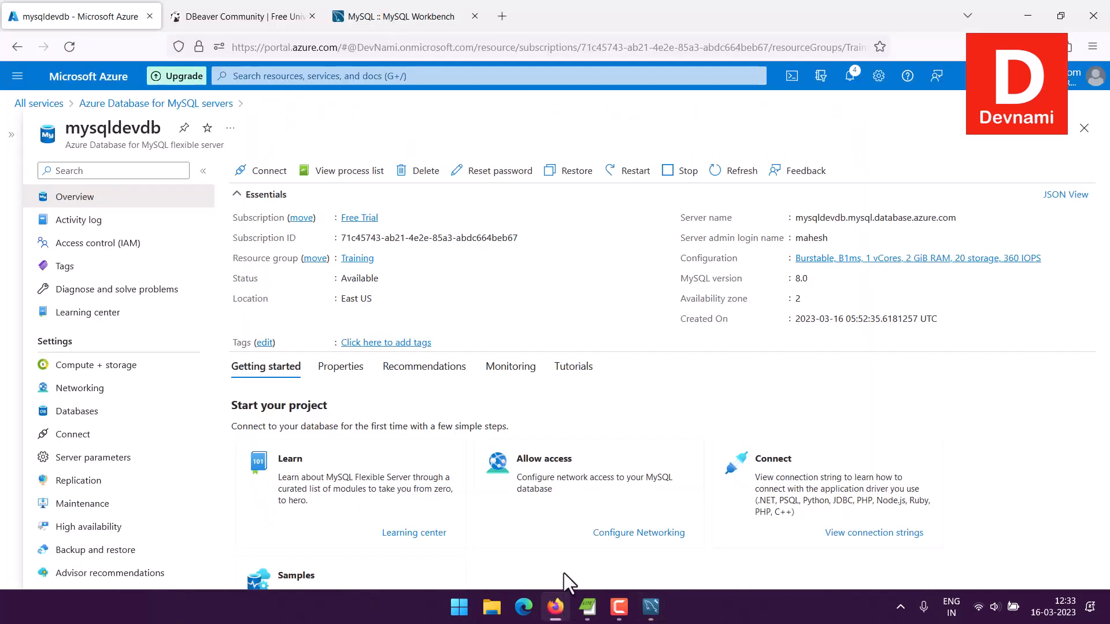
pyautogui.click(965, 218)
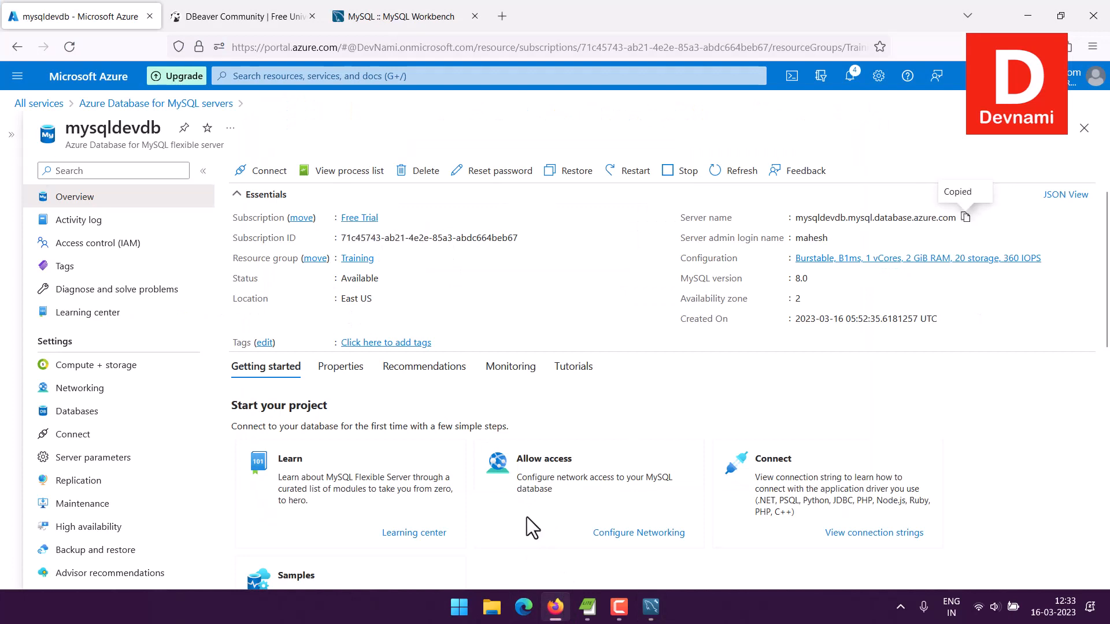
pyautogui.click(653, 610)
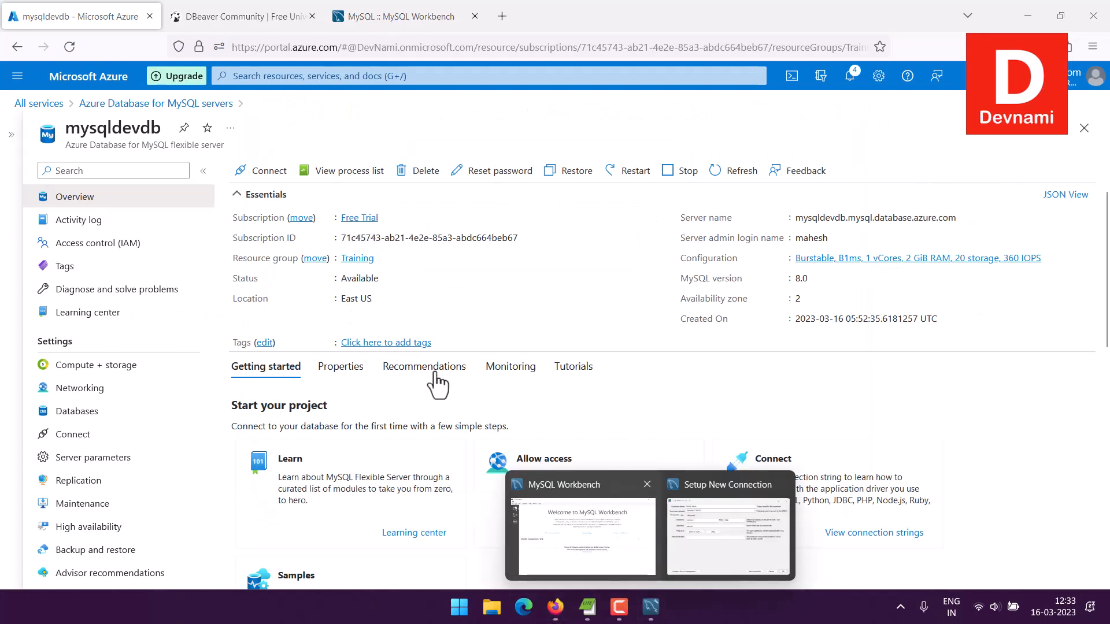
pyautogui.click(655, 500)
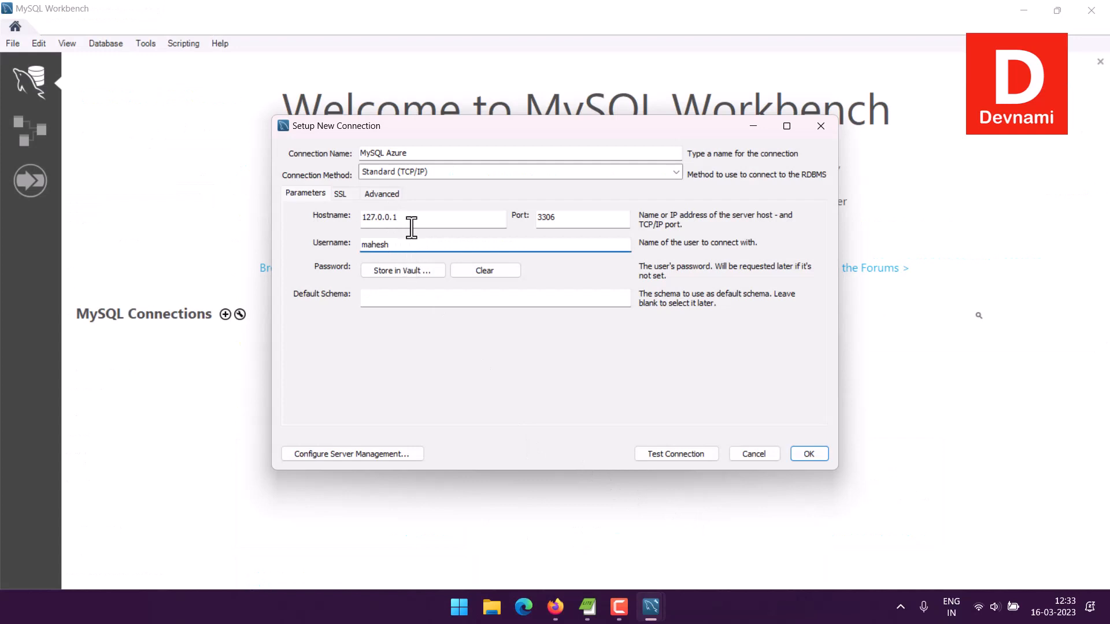
pyautogui.moveTo(411, 220); pyautogui.dragTo(238, 208)
pyautogui.hotkey('ctrl', 'v')
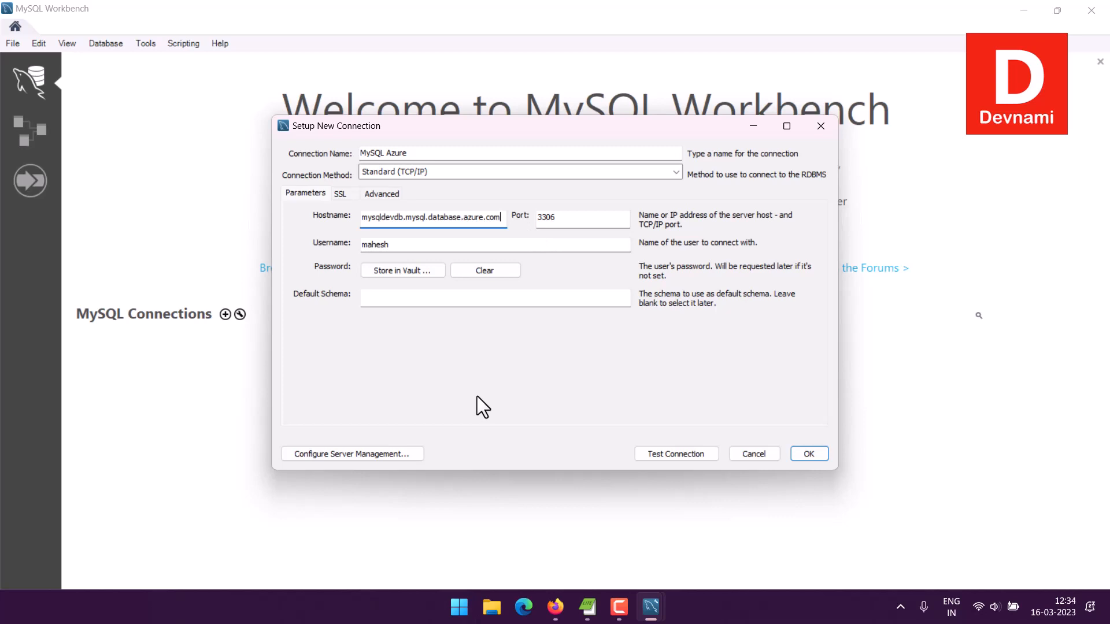
# Store the server admin account's password in the vault for the new connection.
pyautogui.click(392, 272)
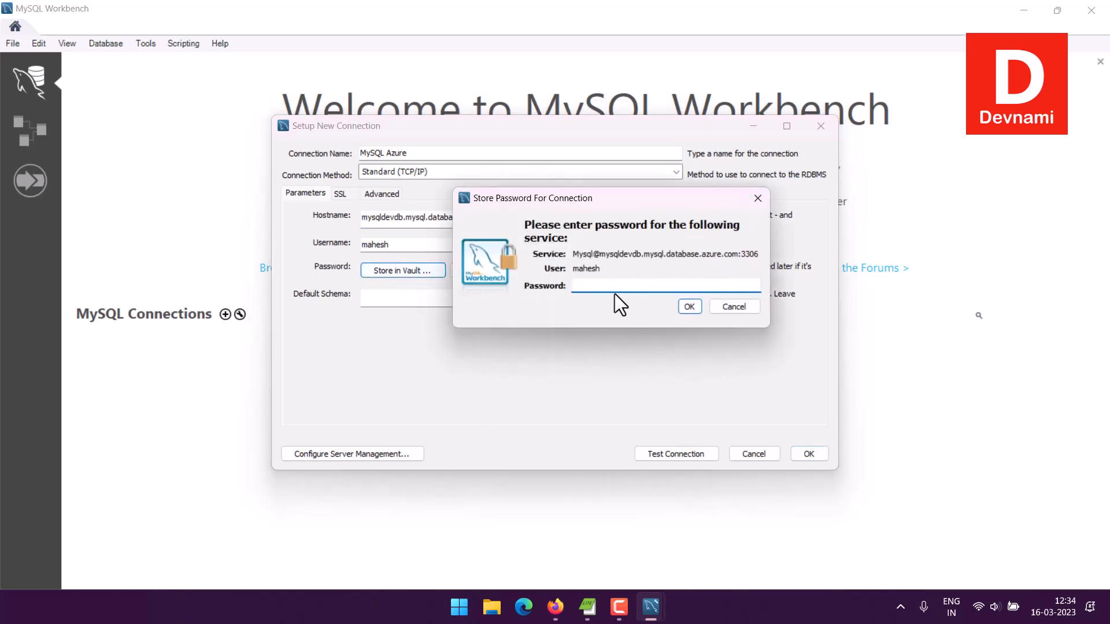
pyautogui.write('************')
pyautogui.click(689, 307)
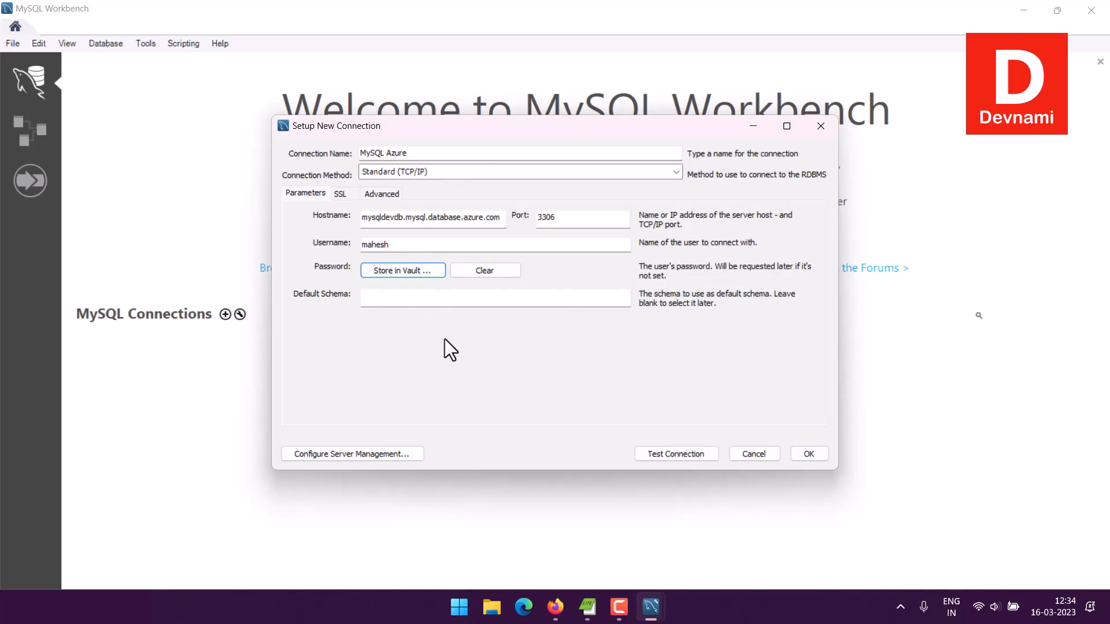
# Test the MySQL Azure connection, dismiss the test result and save the connection.
pyautogui.click(672, 452)
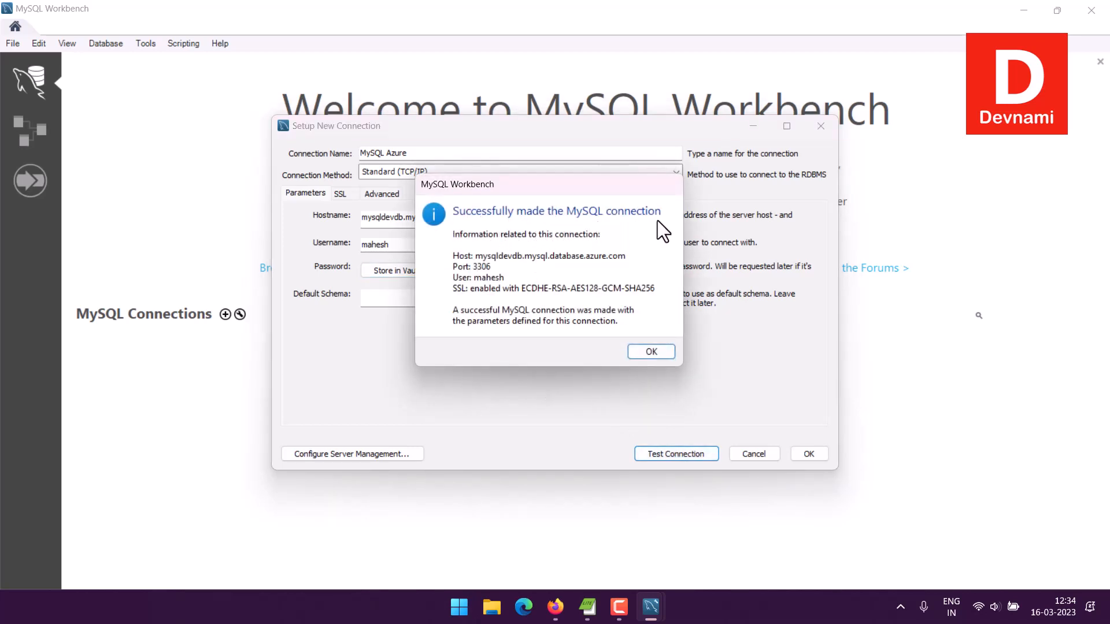
pyautogui.click(647, 353)
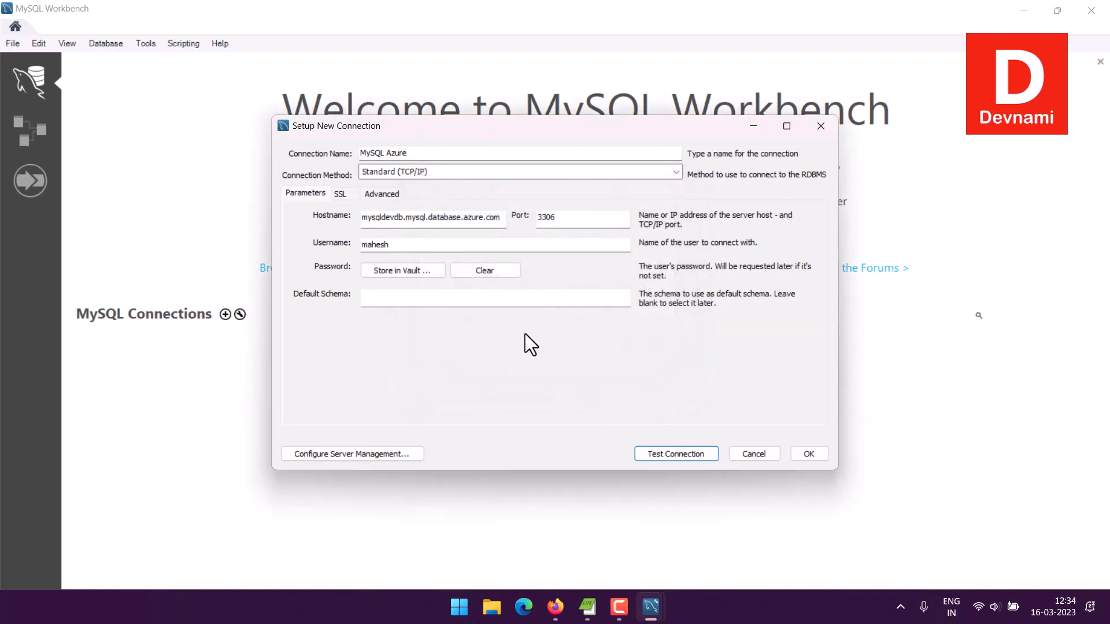
pyautogui.click(810, 454)
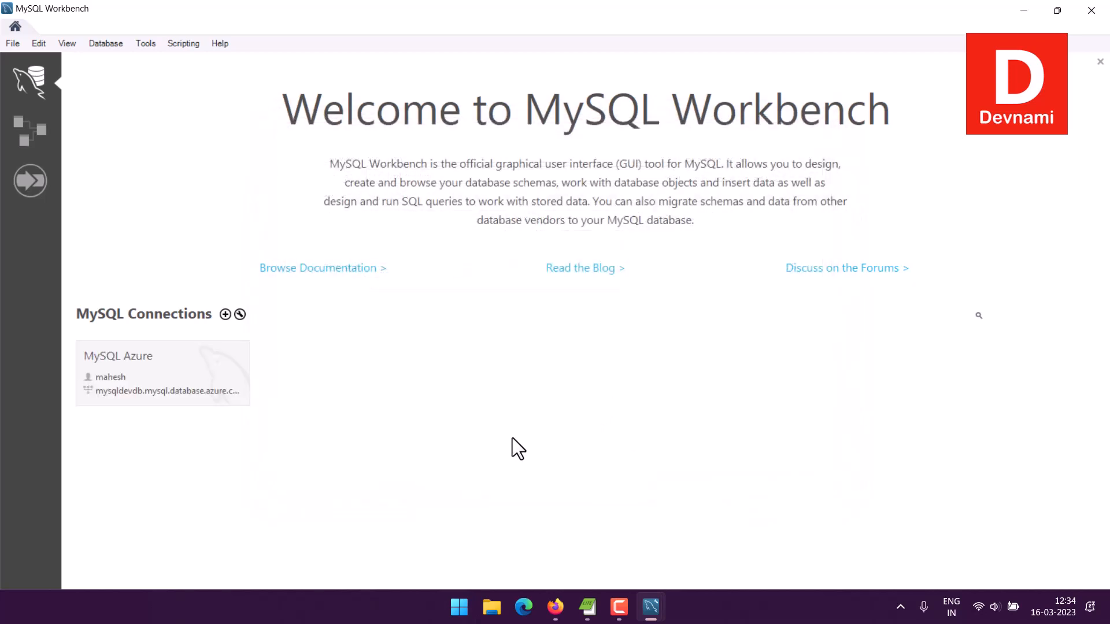
# Open the MySQL Azure connection and view its administration options, returning to the schema list.
pyautogui.click(127, 365)
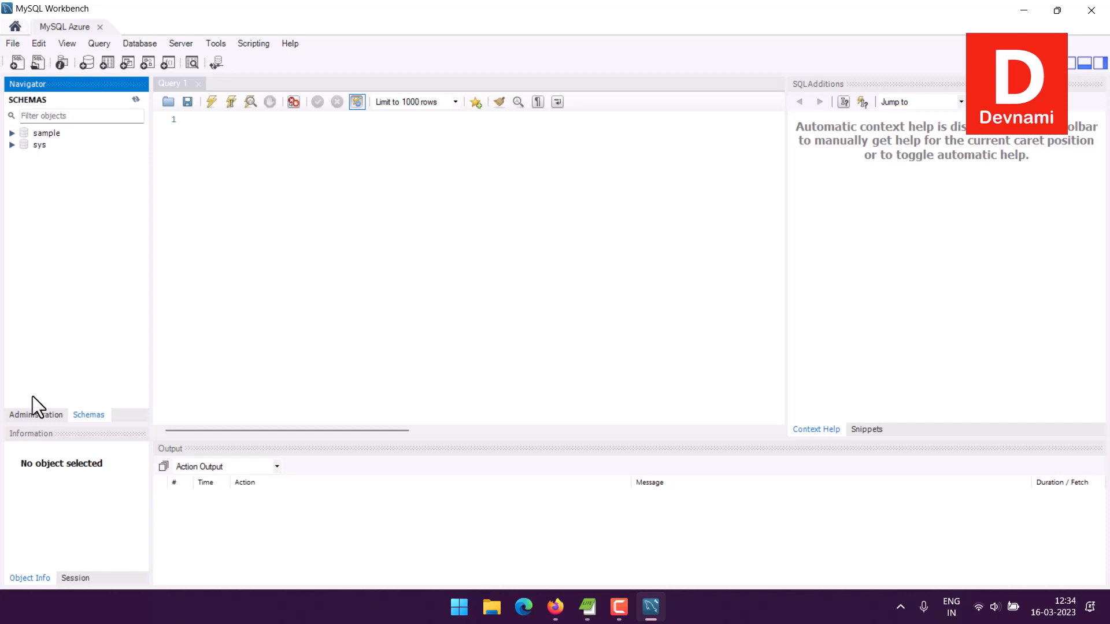
pyautogui.click(38, 415)
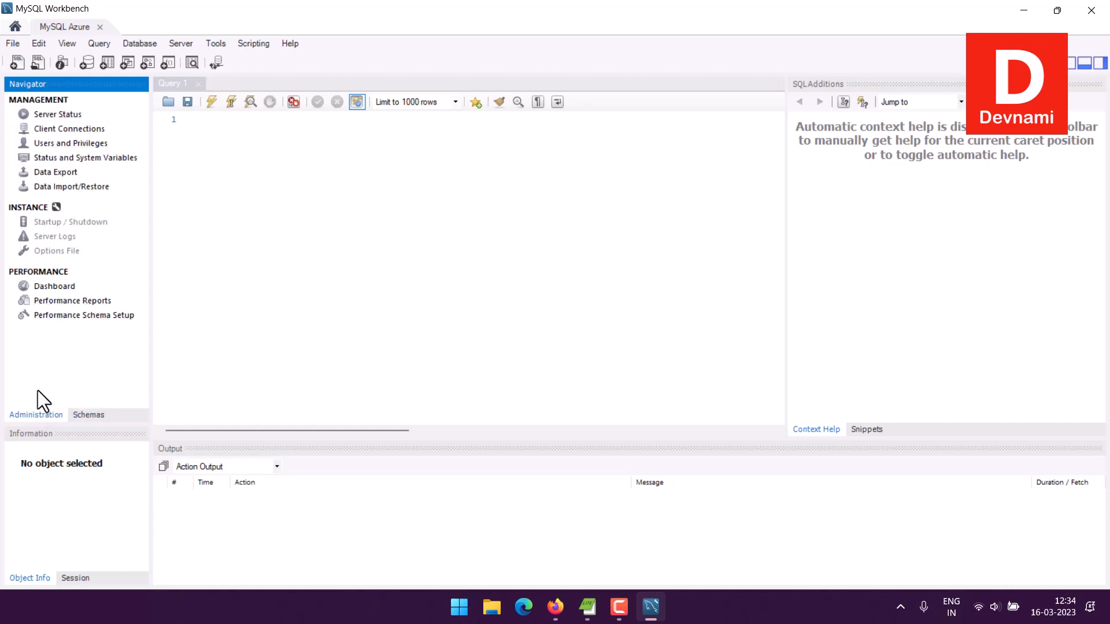
pyautogui.click(90, 417)
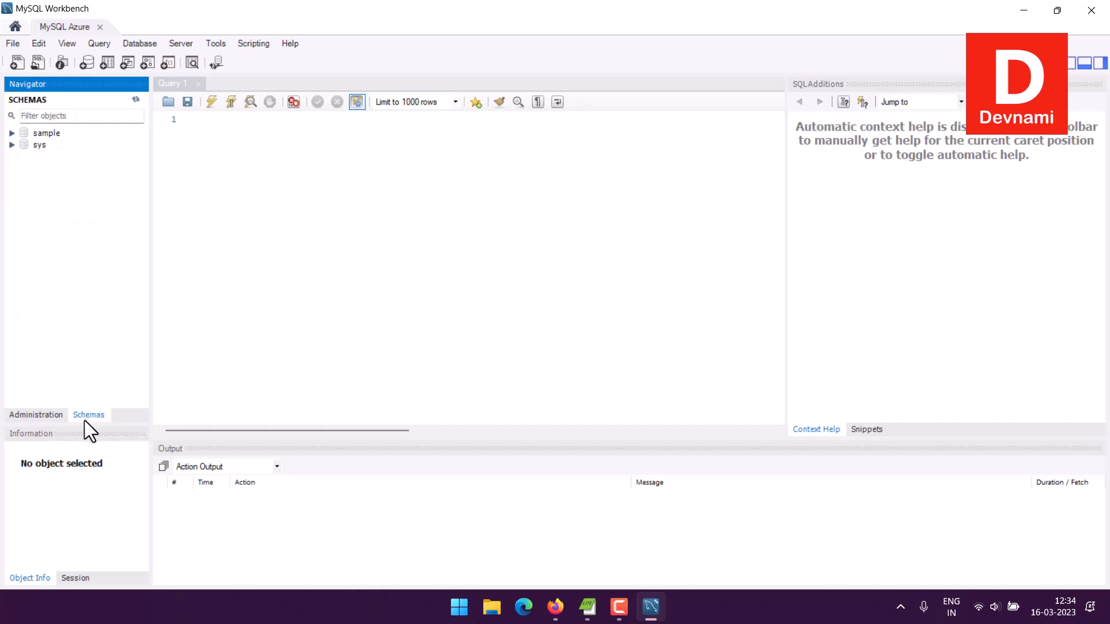
# Expand the sample schema's tables and select the rows of the employee table with the 1000-row limit.
pyautogui.click(11, 133)
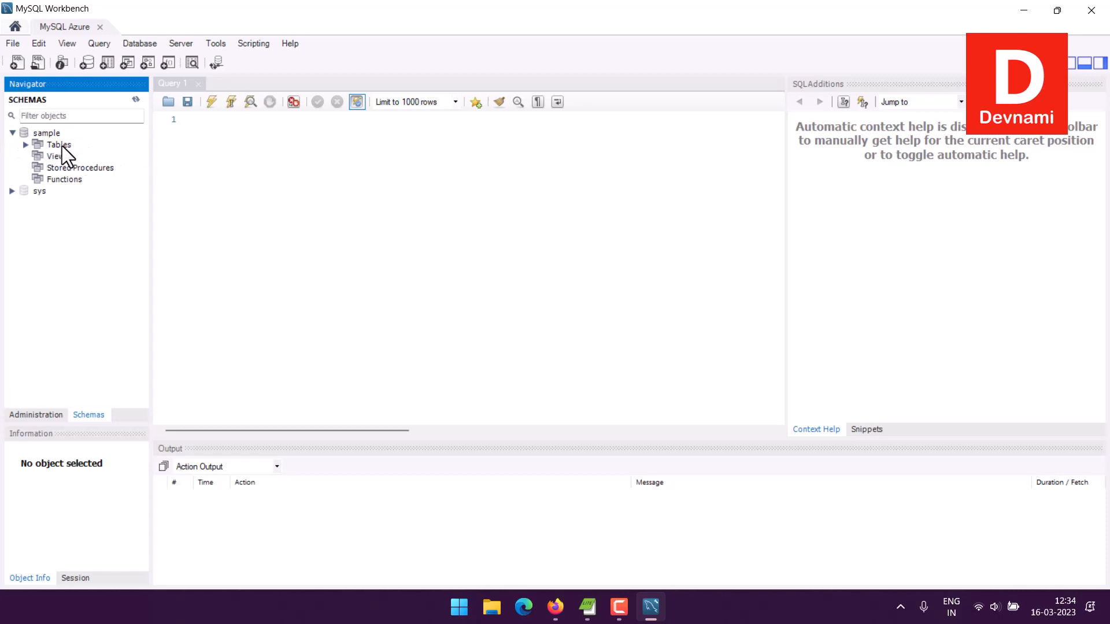
pyautogui.click(26, 144)
pyautogui.moveTo(80, 154)
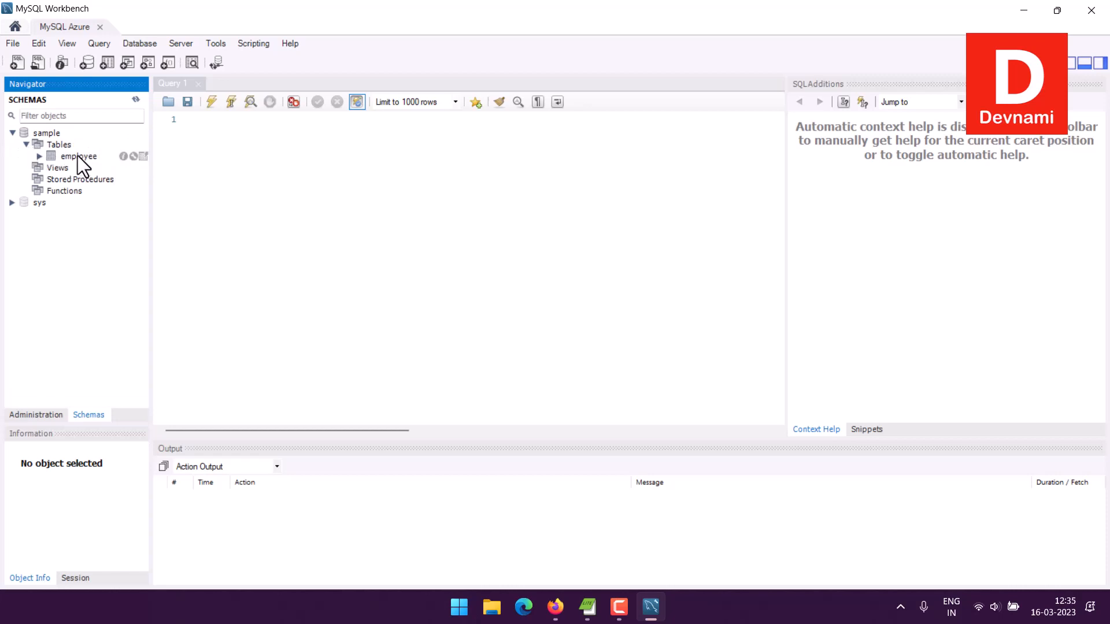
pyautogui.rightClick(78, 155)
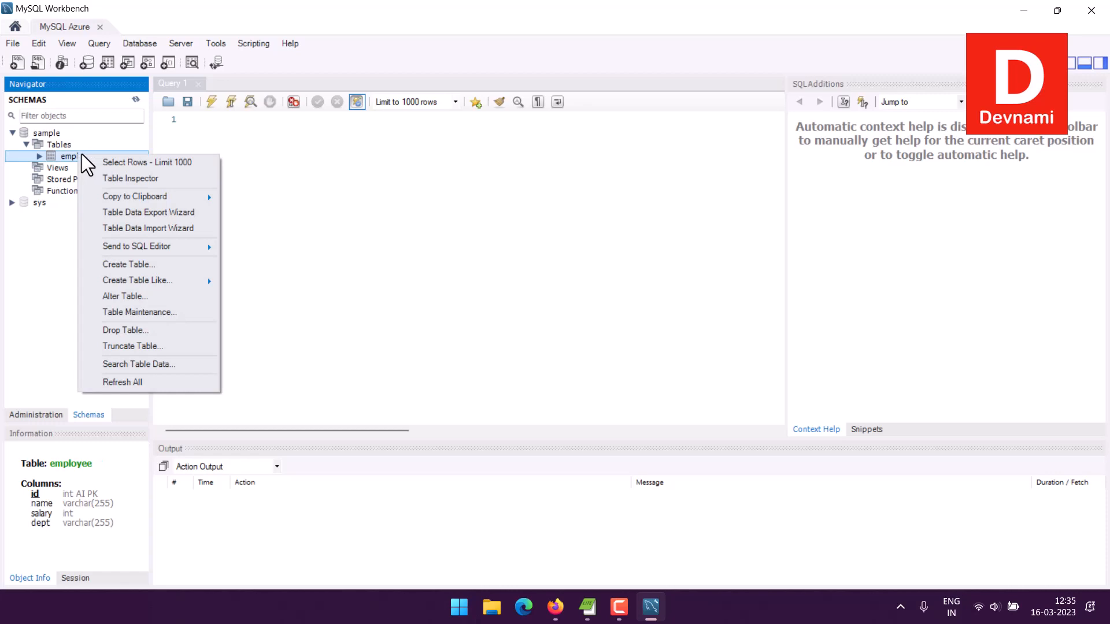
pyautogui.click(146, 167)
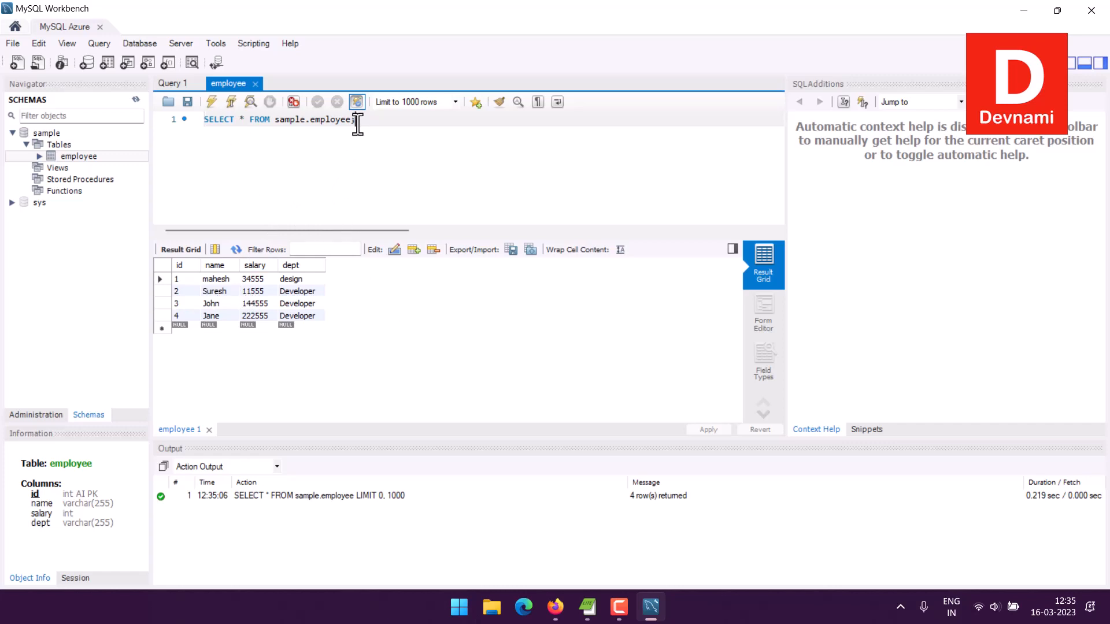
# Replace the query with an INSERT INTO sample.employee statement listing the columns id, name, salary and dept, followed by an opened VALUES list.
pyautogui.moveTo(358, 119); pyautogui.dragTo(192, 121)
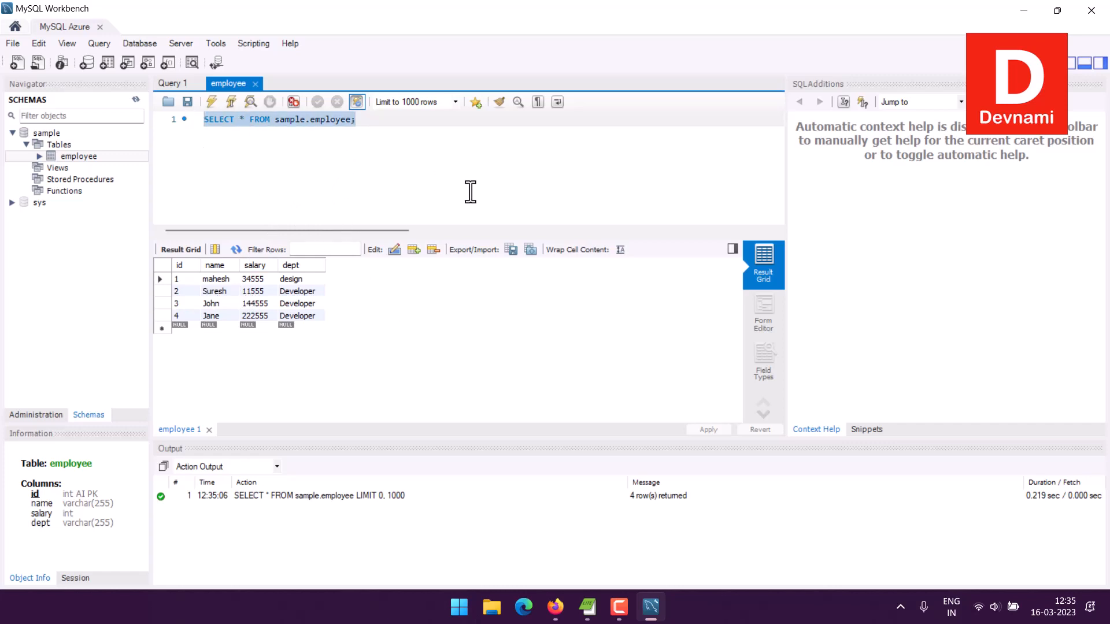
pyautogui.write('INSERT INTO ')
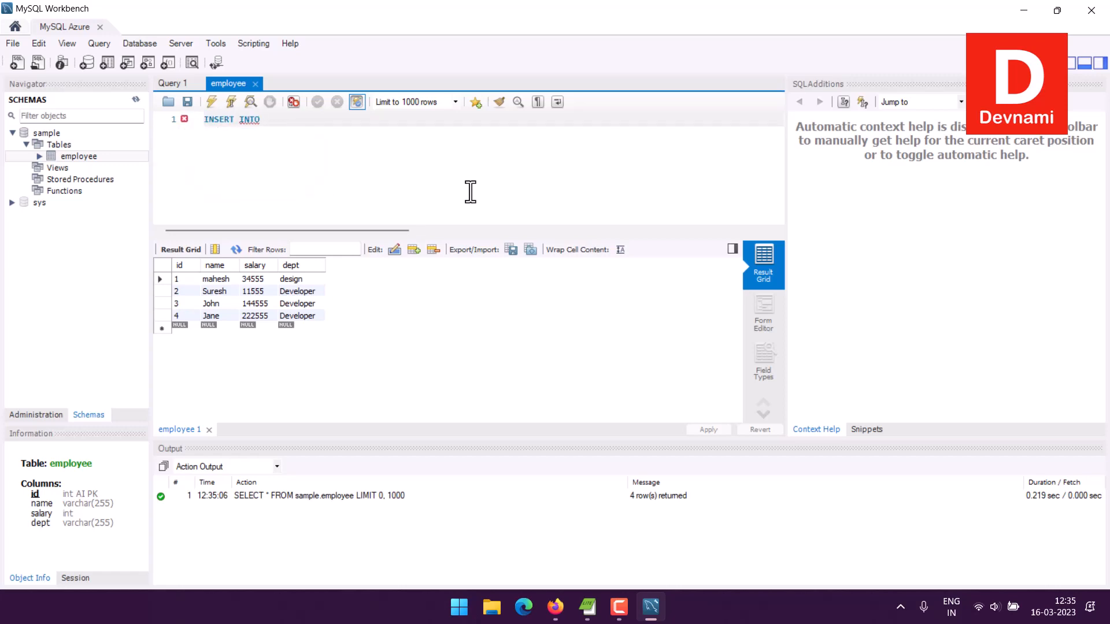
pyautogui.write('sample.')
pyautogui.press('Return')
pyautogui.write('(id,name,sa')
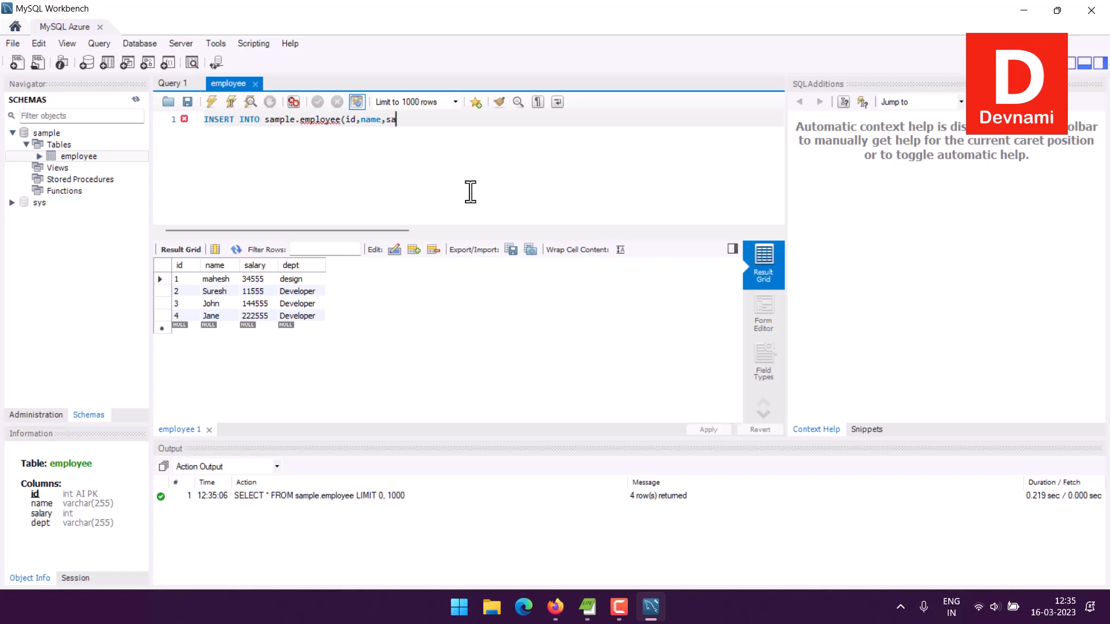
pyautogui.write('lary,dept) VALUES(')
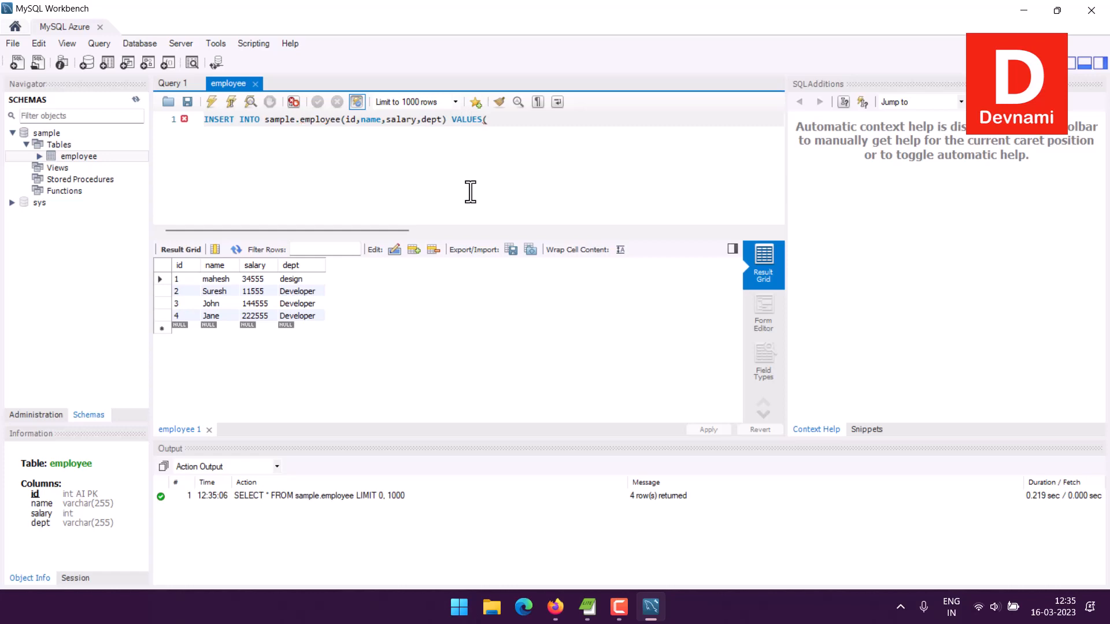
# Complete the values with id 5, the employee's name, salary 2344 and department "Sales", and execute the INSERT statement.
pyautogui.write('5,')
pyautogui.write("'")
pyautogui.write('adam",')
pyautogui.write('2344')
pyautogui.write(',')
pyautogui.write('"Sales')
pyautogui.write('")')
pyautogui.write(';')
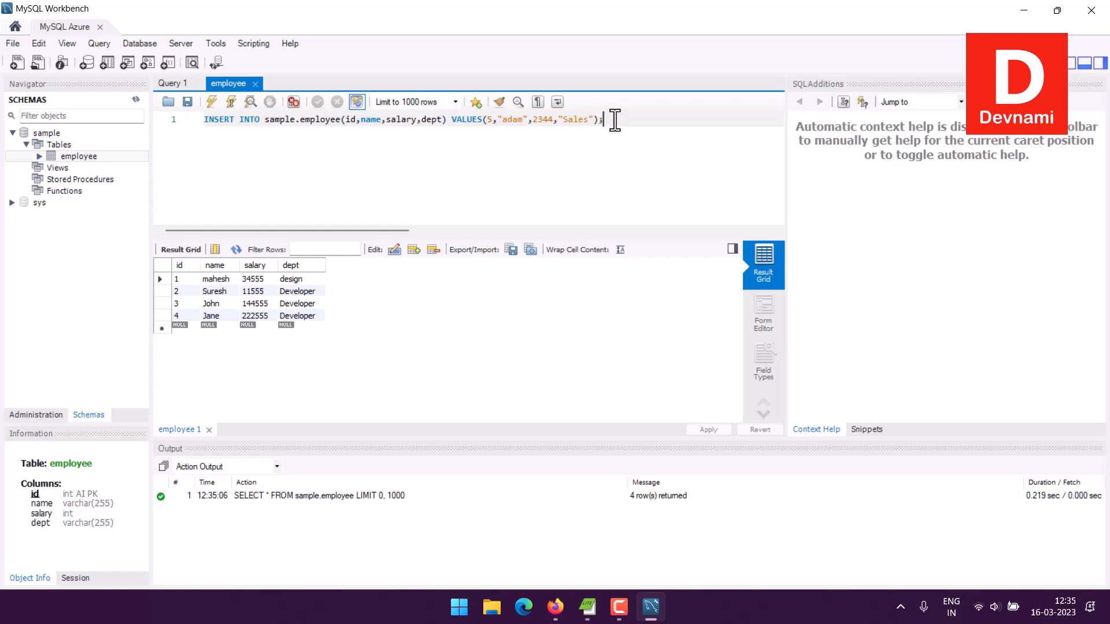
pyautogui.moveTo(615, 119); pyautogui.dragTo(178, 137)
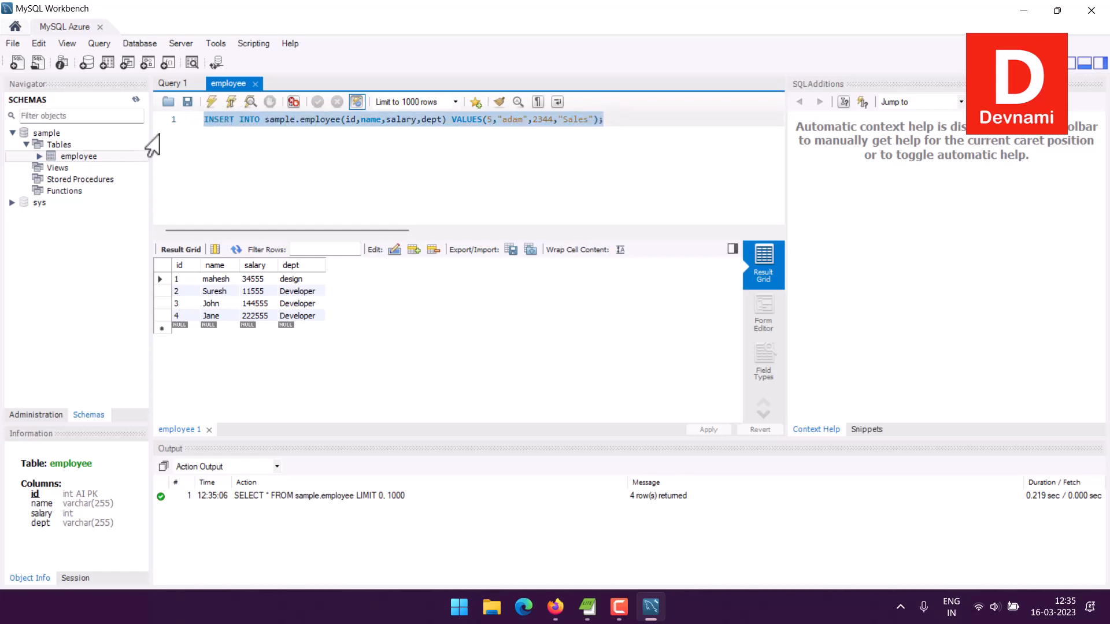
pyautogui.click(212, 102)
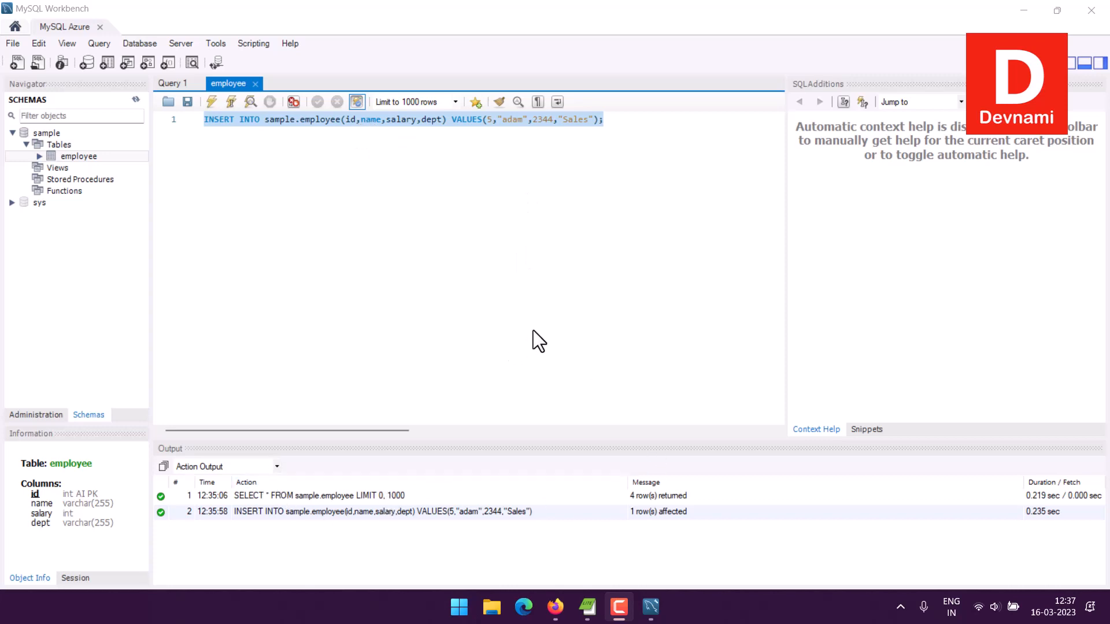
# Change the id in the INSERT statement to 6 and replace the name with another employee's first name.
pyautogui.click(622, 123)
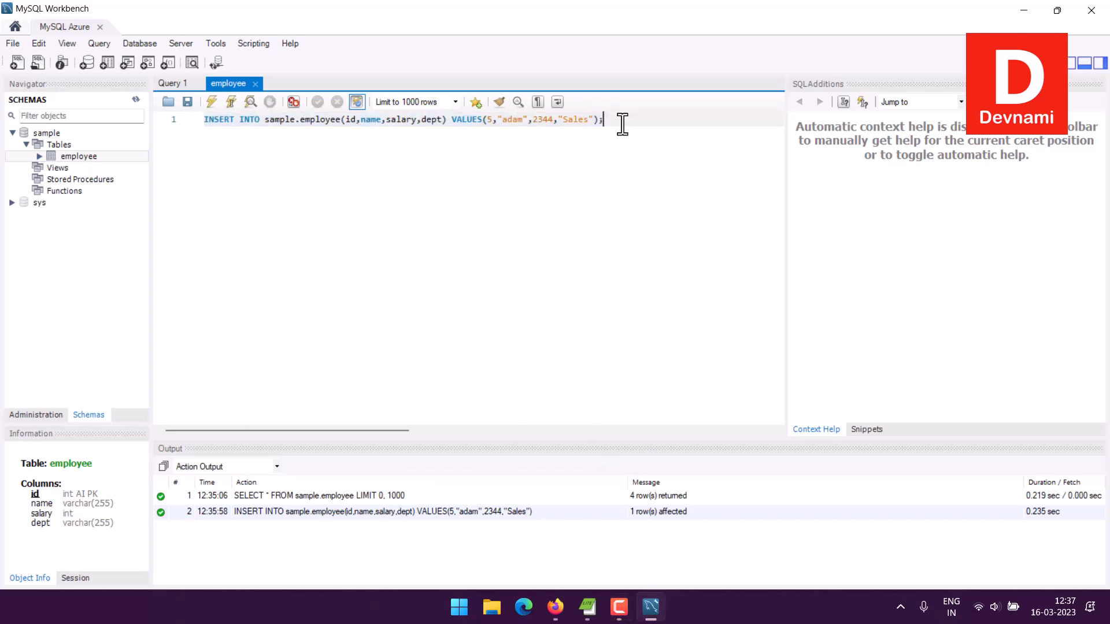
pyautogui.doubleClick(489, 121)
pyautogui.write('6')
pyautogui.doubleClick(508, 122)
pyautogui.write('Meliss')
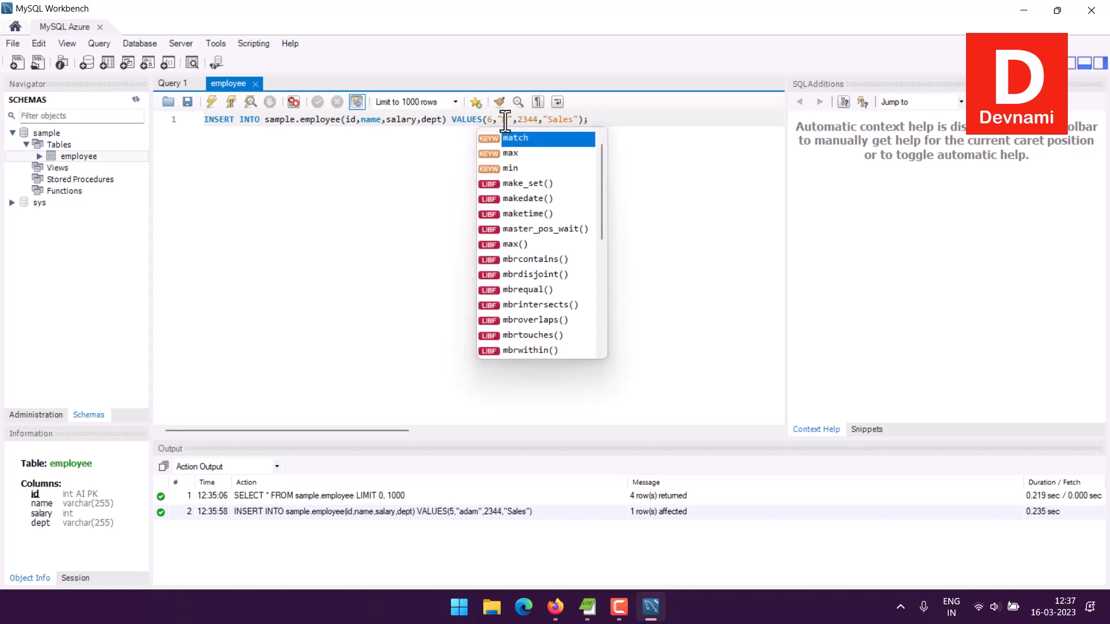
pyautogui.write('a')
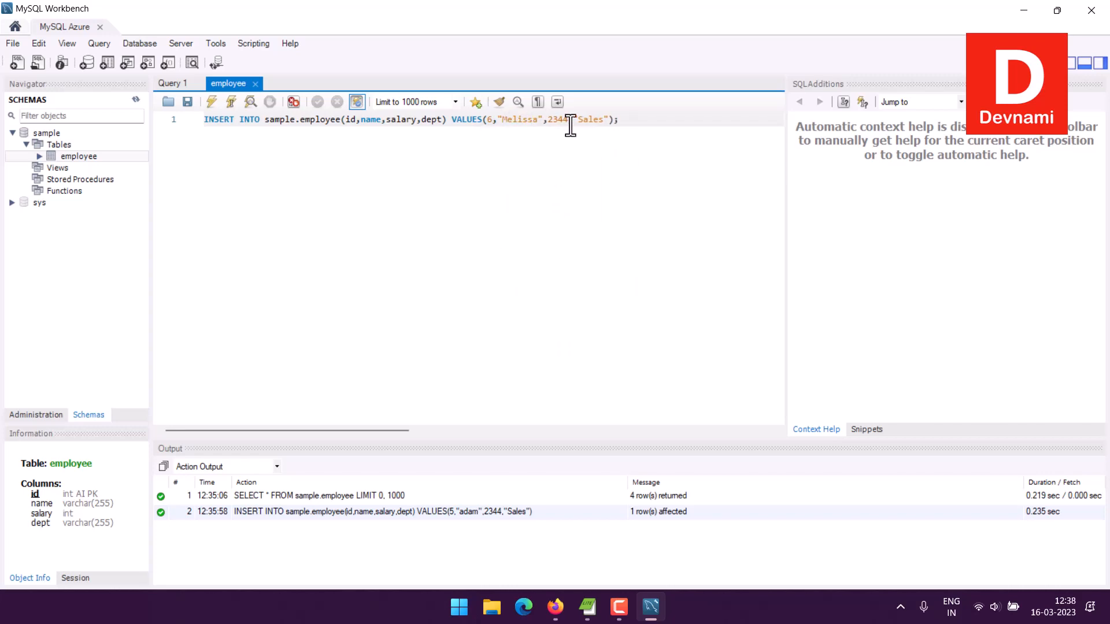
# Set the salary to 52344 and the department to "HR" in the INSERT statement, and execute it.
pyautogui.click(549, 120)
pyautogui.write('5')
pyautogui.moveTo(608, 121); pyautogui.dragTo(584, 123)
pyautogui.write('HR')
pyautogui.click(625, 115)
pyautogui.hotkey('ctrl', 'Return')
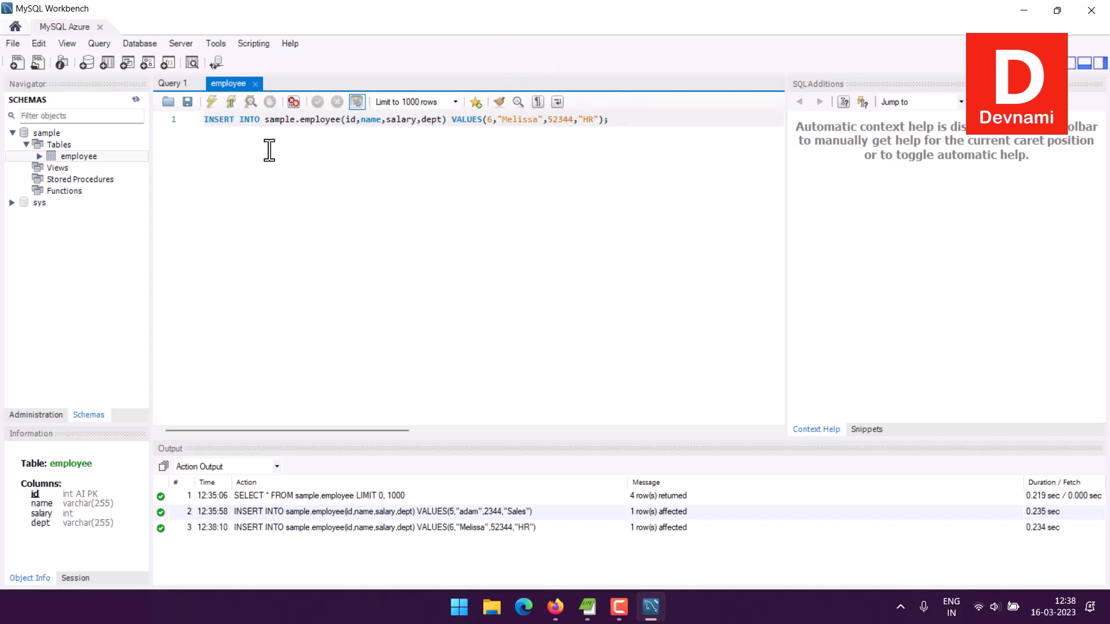
# Change the INSERT values to id 7, a new employee name and department "Network", and execute the statement.
pyautogui.doubleClick(489, 120)
pyautogui.write('7')
pyautogui.moveTo(502, 120); pyautogui.dragTo(539, 122)
pyautogui.write('Aurora')
pyautogui.moveTo(591, 120); pyautogui.dragTo(580, 121)
pyautogui.write('Network')
pyautogui.click(212, 102)
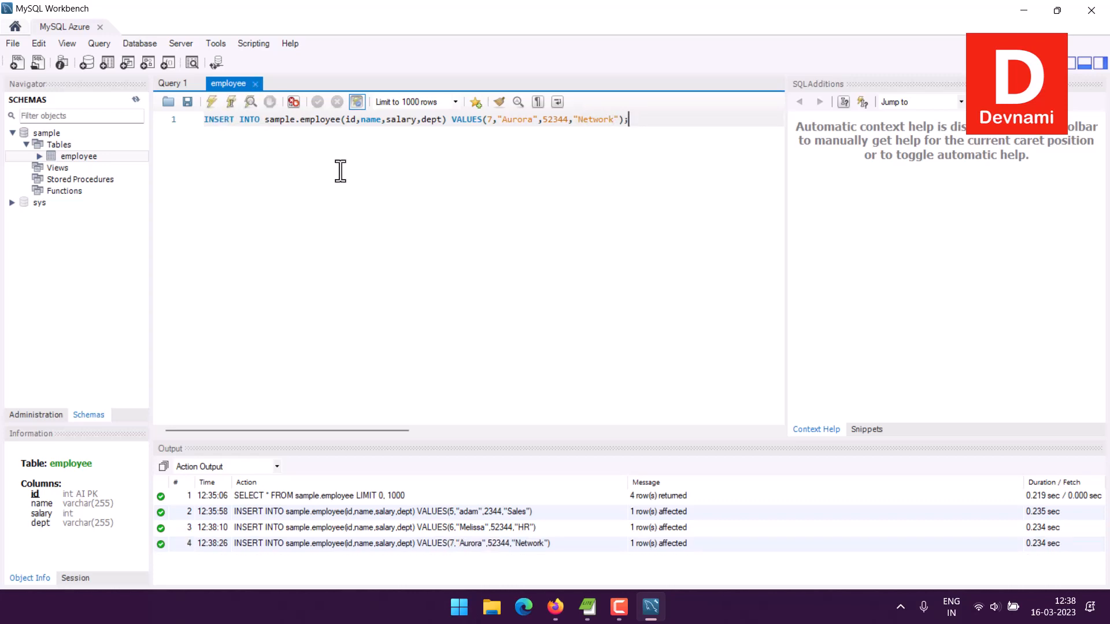
# Replace the statement with SELECT * FROM sample.employee; and execute it, leaving the script unsaved.
pyautogui.moveTo(629, 119); pyautogui.dragTo(196, 122)
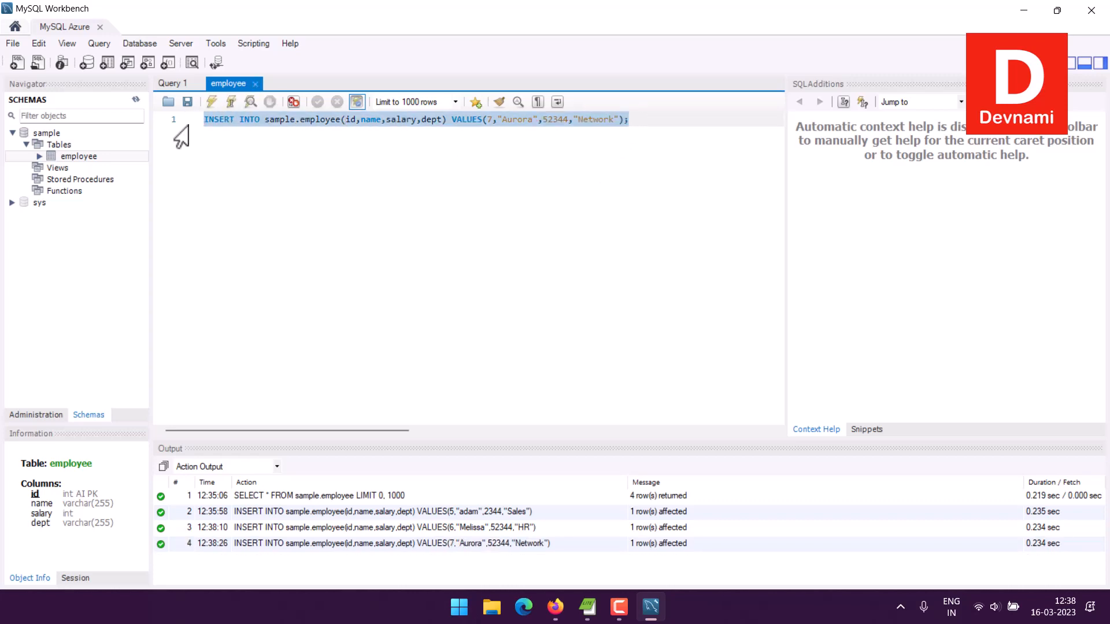
pyautogui.press('BackSpace')
pyautogui.write('SELECT')
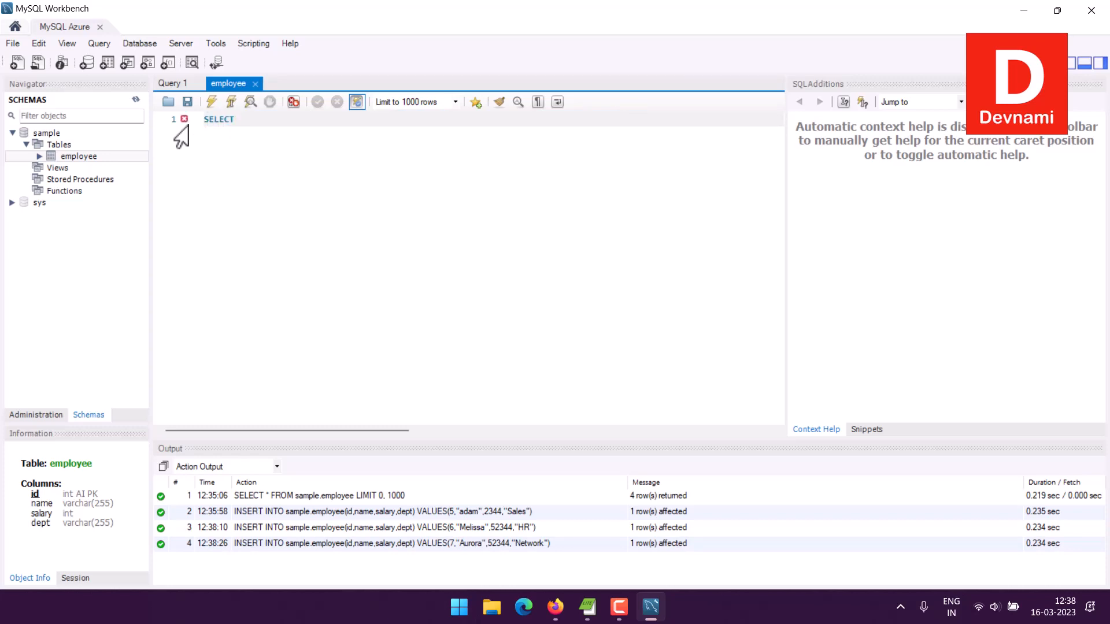
pyautogui.write(' * FROM sample.')
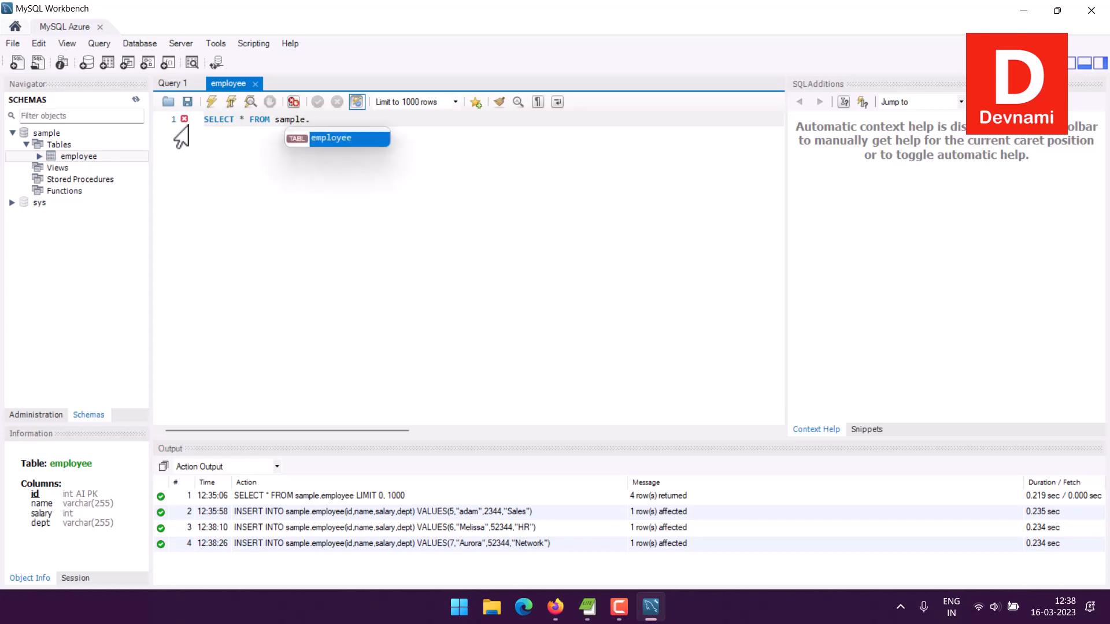
pyautogui.write('employee;')
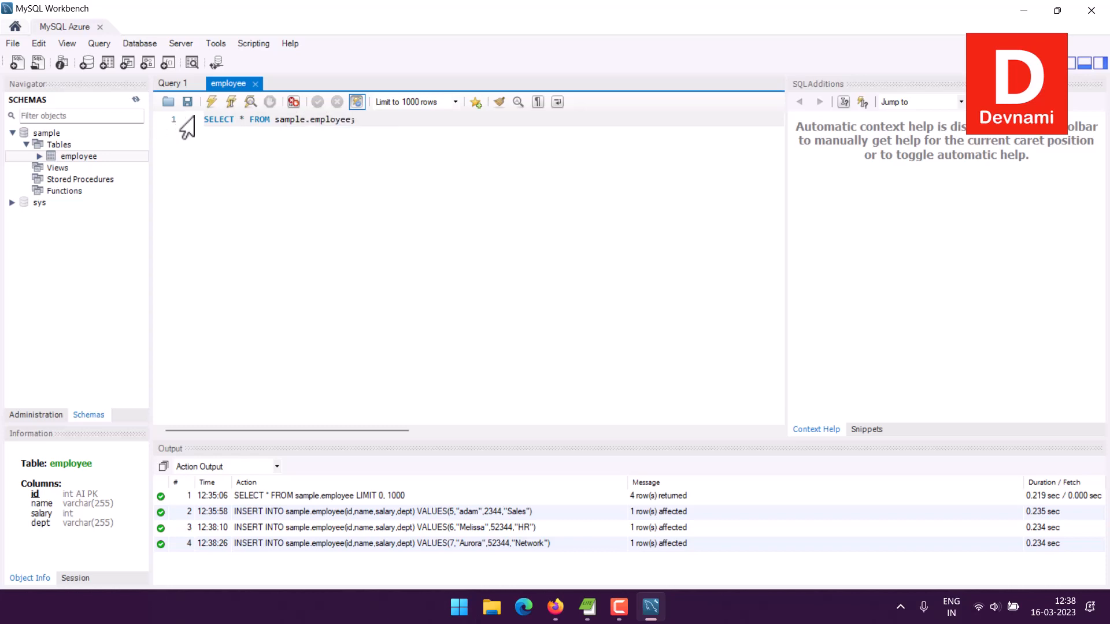
pyautogui.hotkey('ctrl', 'Return')
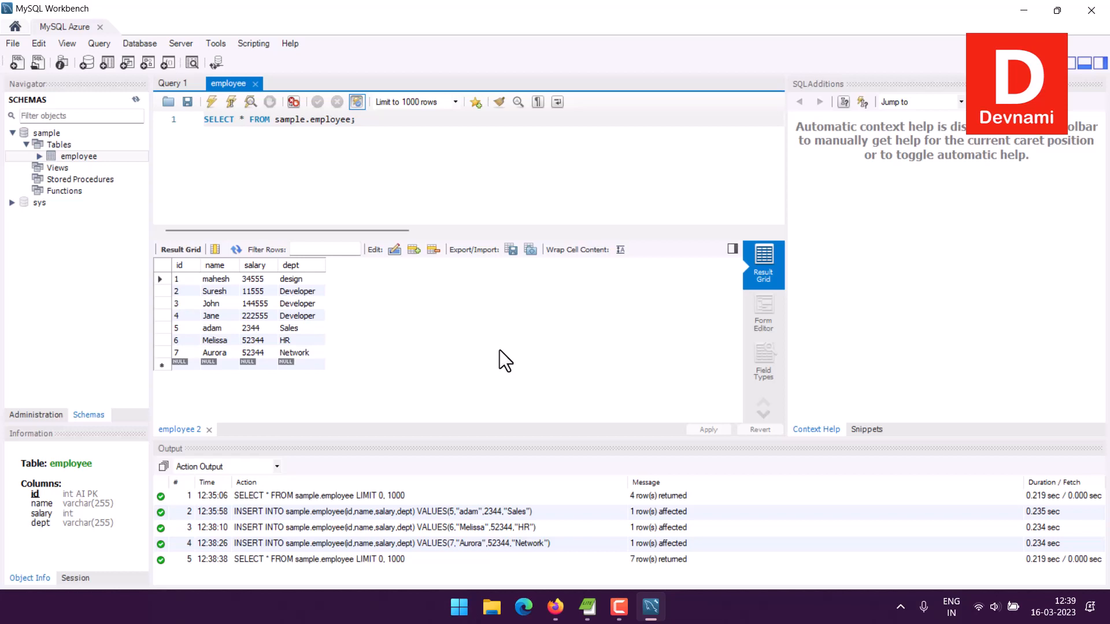
pyautogui.hotkey('ctrl', 's')
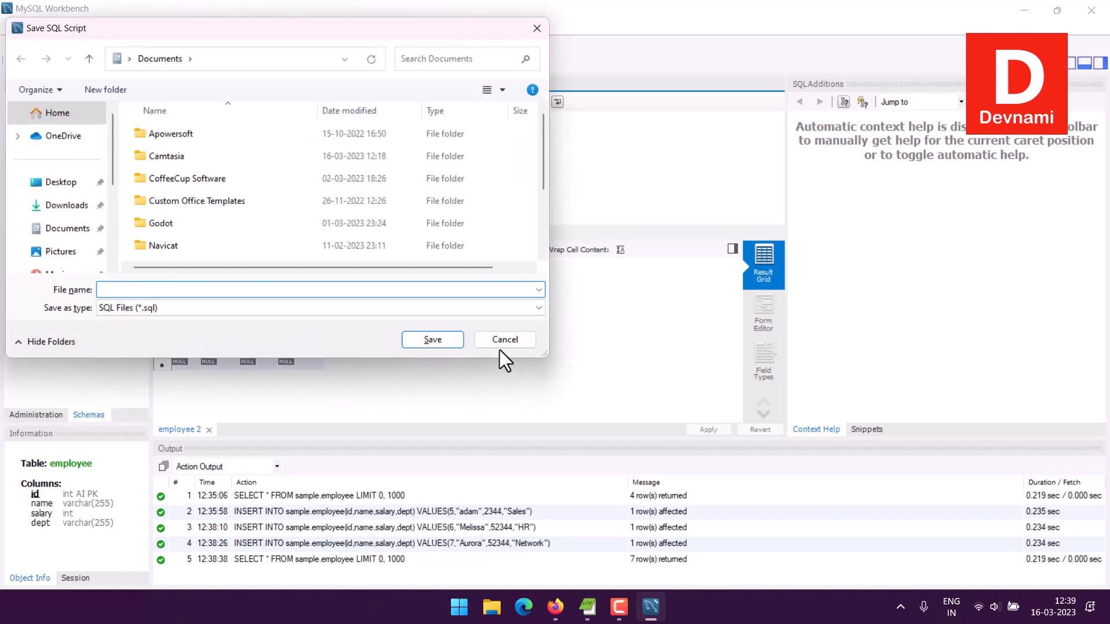
pyautogui.click(498, 349)
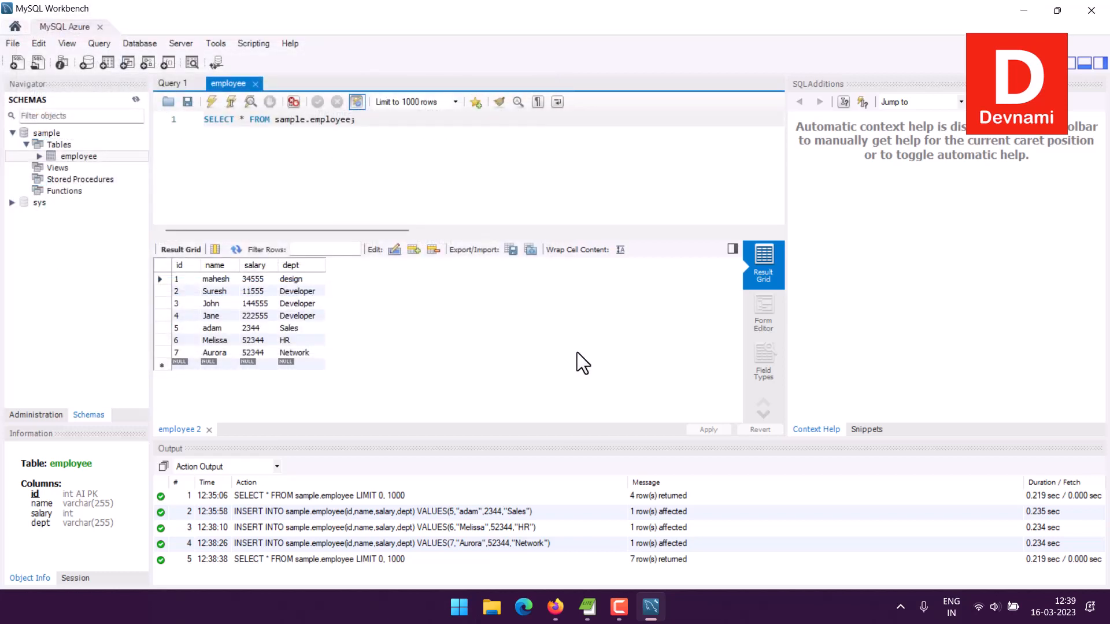